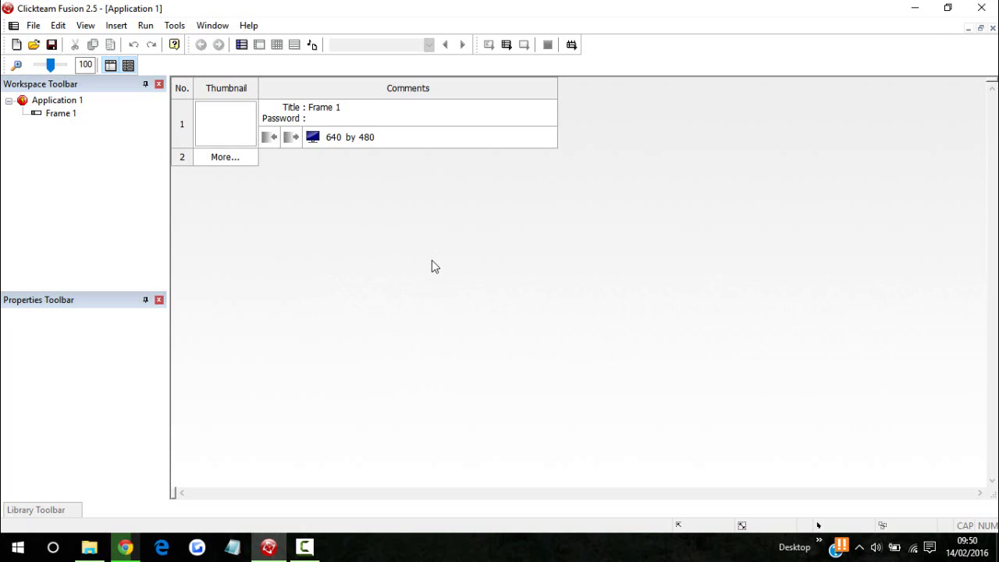
Open the empty Frame 1 from the storyboard in the frame editor.
double_click(185, 135)
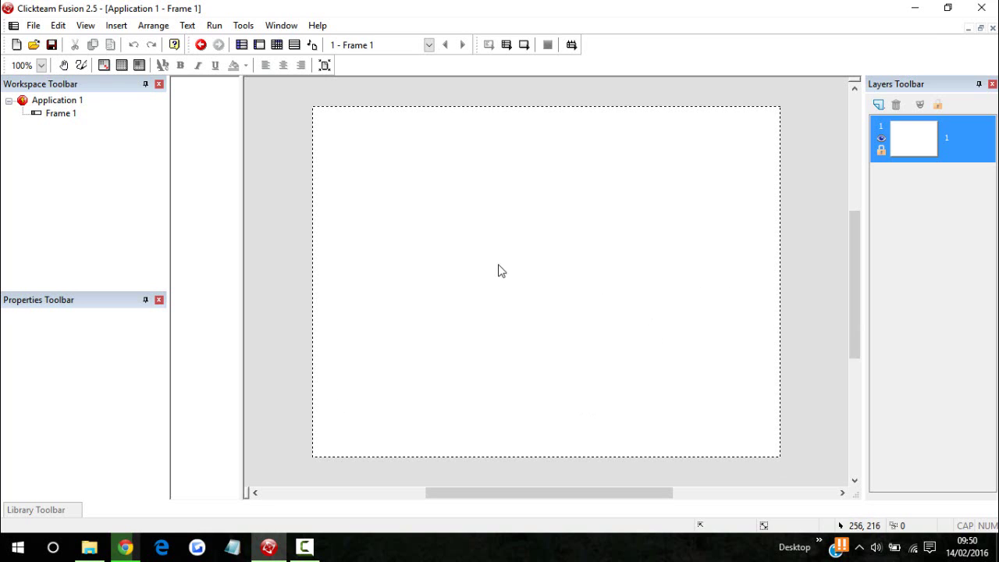
Insert a new String object near the middle of Frame 1.
double_click(388, 244)
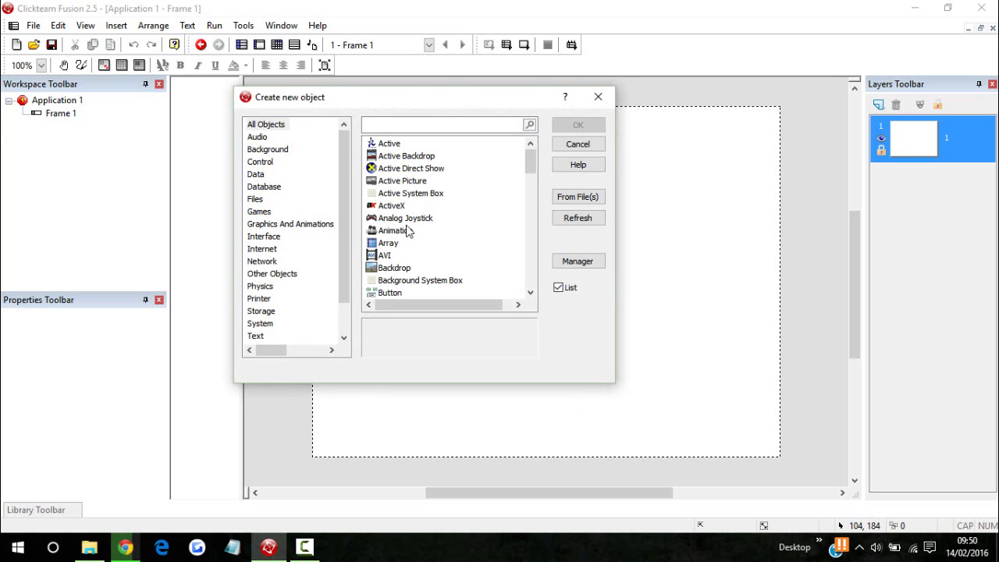
scroll(406, 232, down, 7)
scroll(404, 234, down, 8)
scroll(397, 238, down, 4)
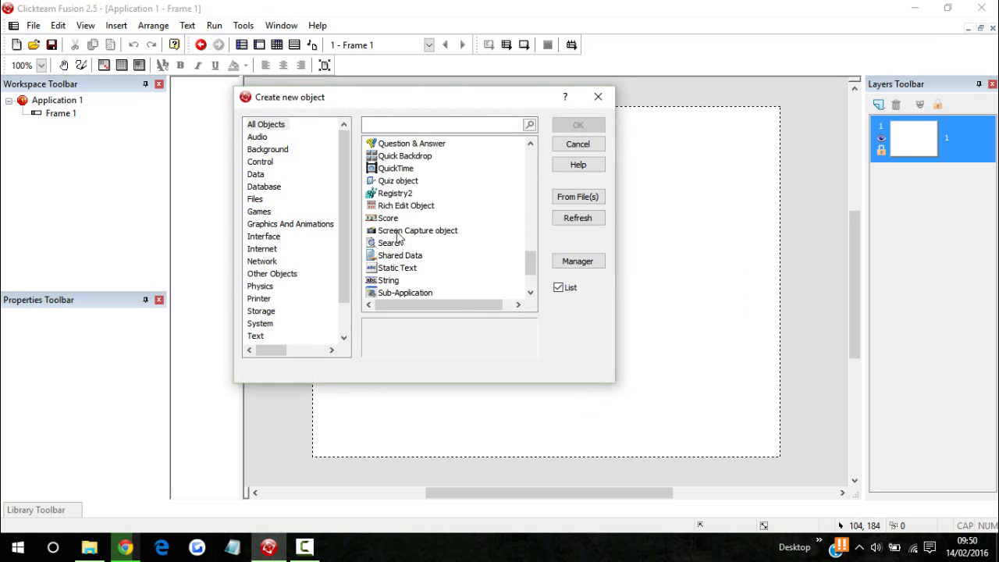
double_click(393, 281)
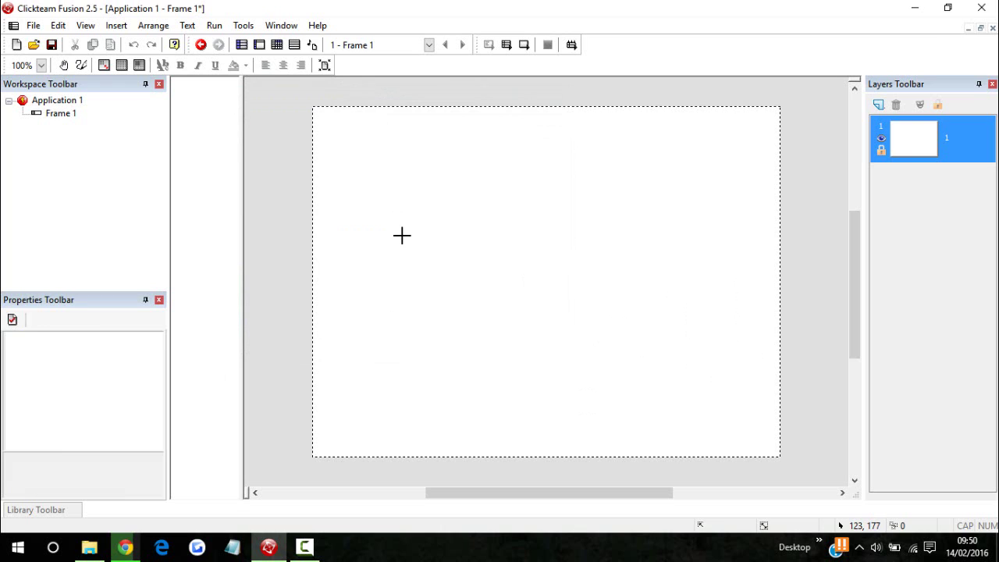
click(401, 235)
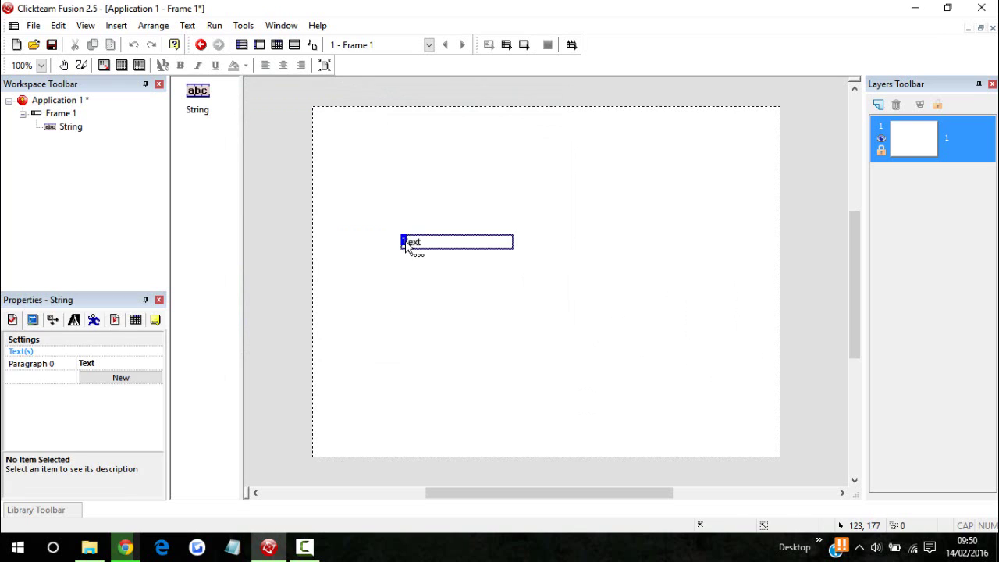
Set the string's Paragraph 0 text to 'This is Undertale'.
click(94, 360)
text(This is Under)
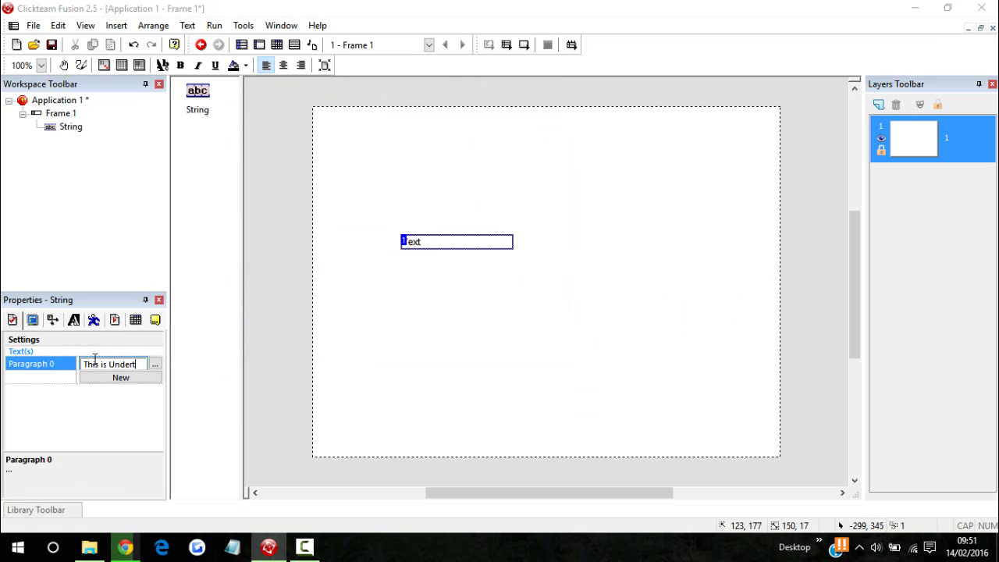
text(ale)
key(Return)
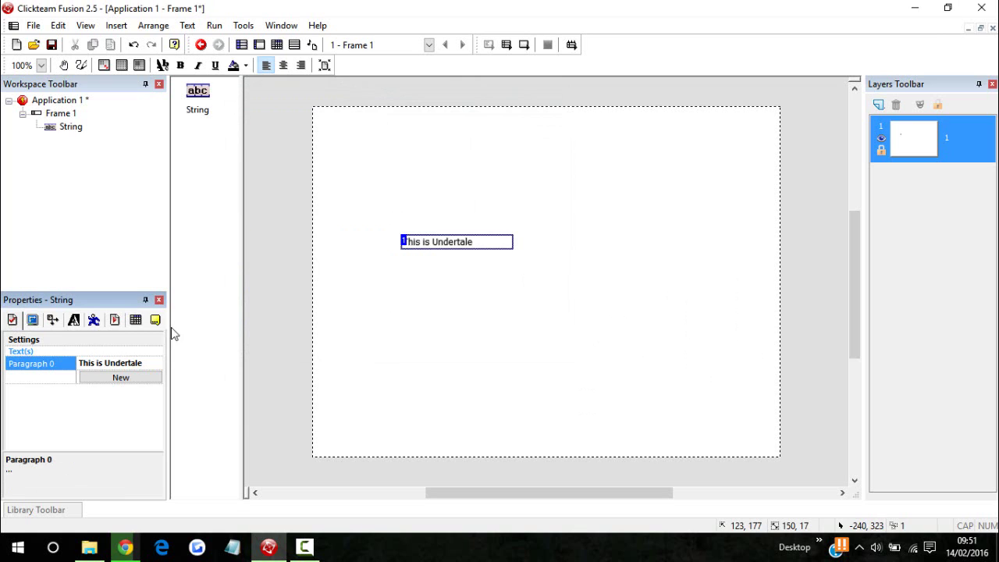
click(434, 338)
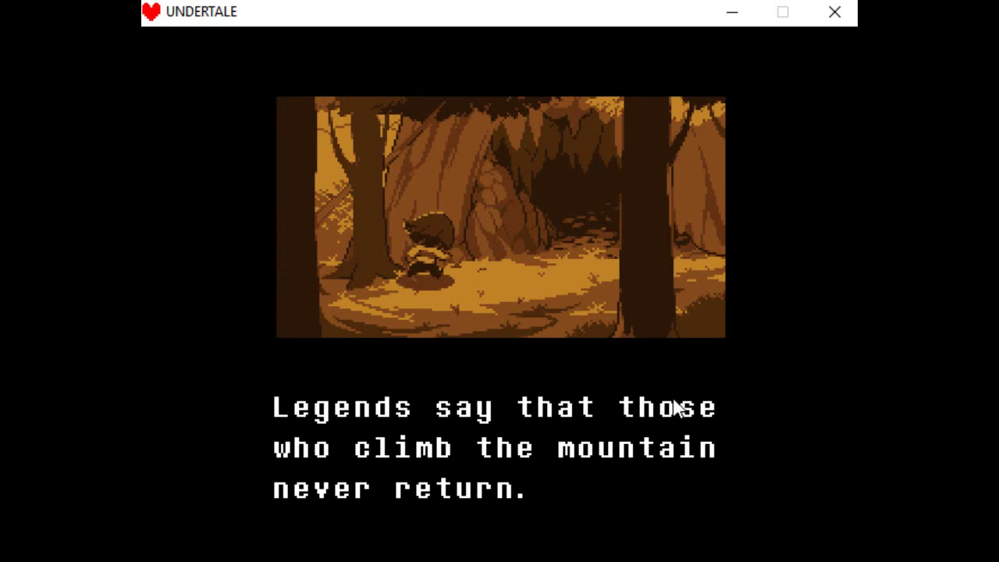
Close the running Undertale game and the IGG-Undertale Explorer window.
click(834, 12)
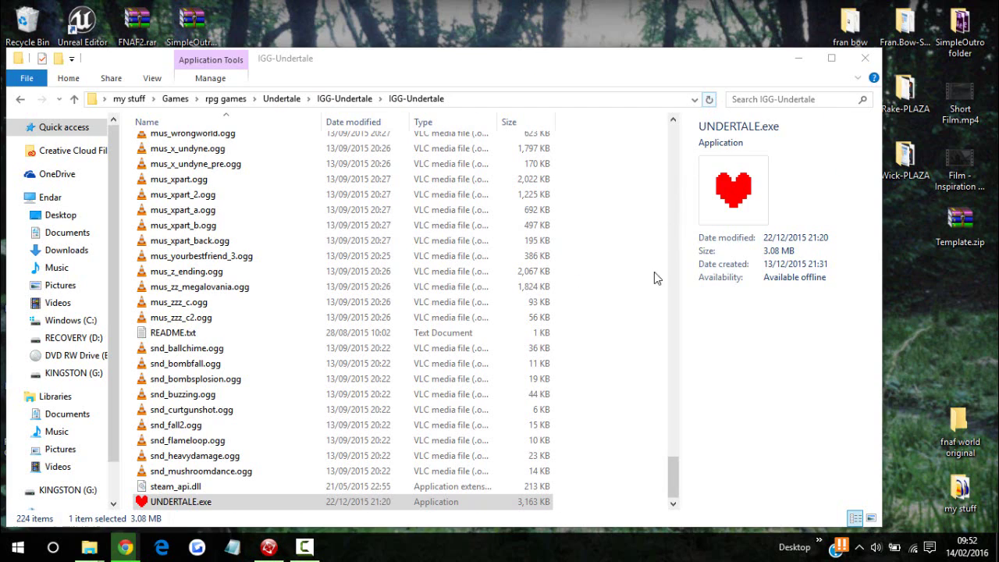
click(864, 58)
Change the string's text to 'This is a massive test. Please wait!'.
click(270, 547)
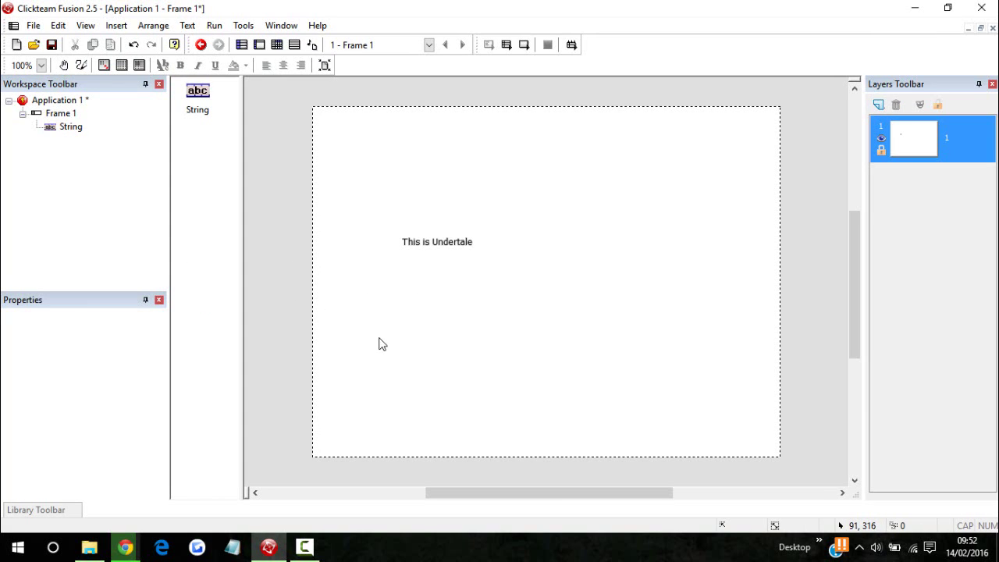
click(428, 243)
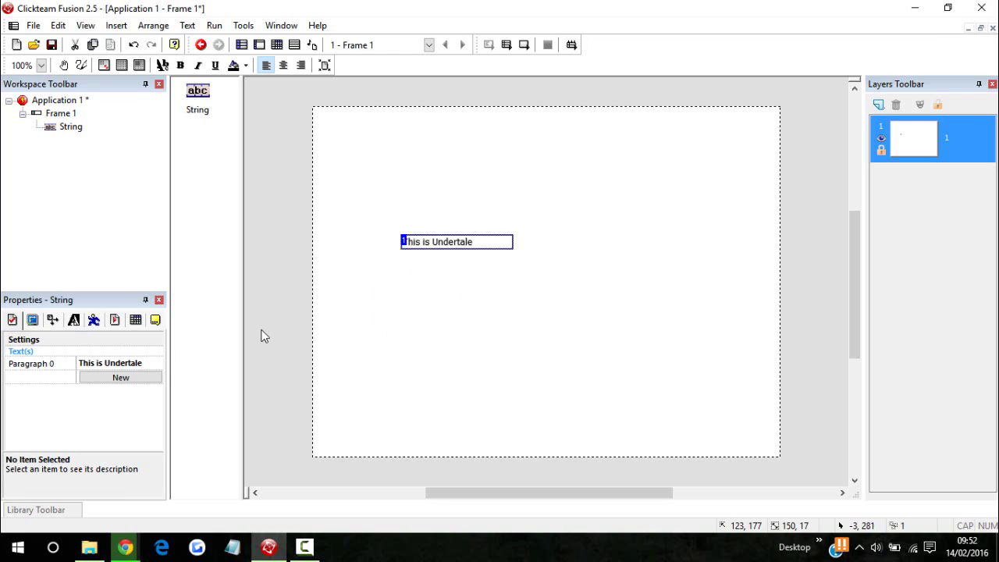
click(128, 363)
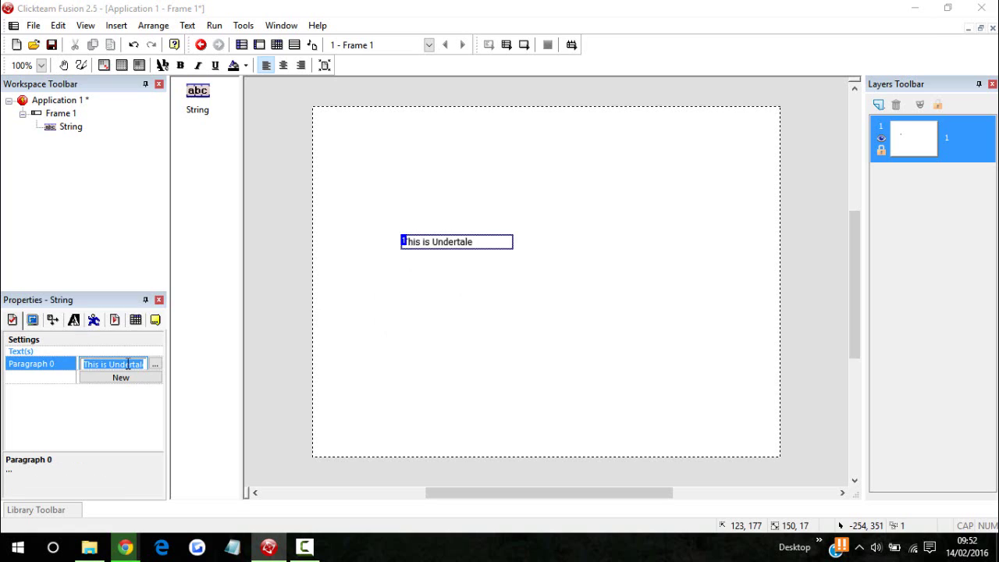
text(This is)
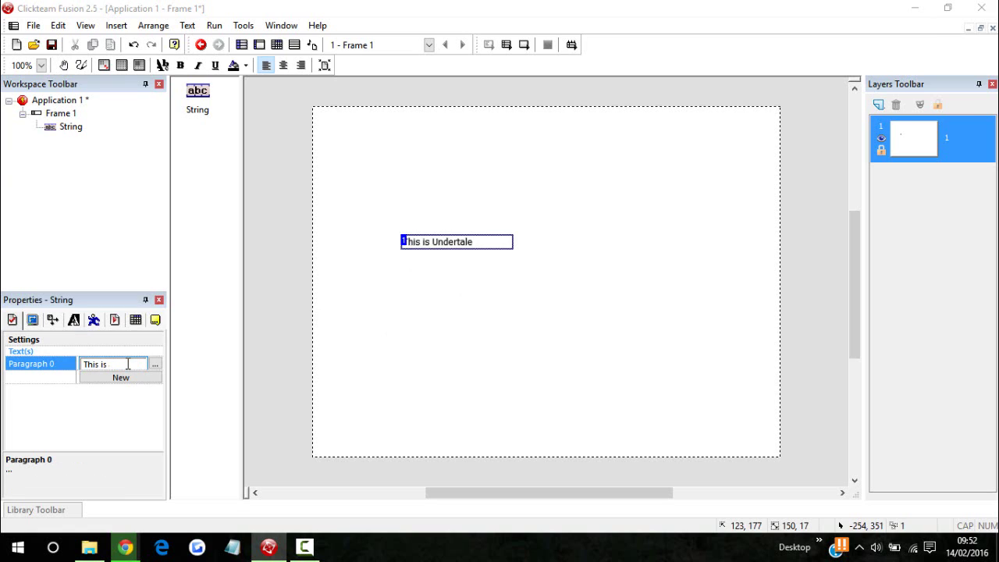
text(e )
text(tes)
text(t. )
text(Pla)
text(ase wait)
text(!)
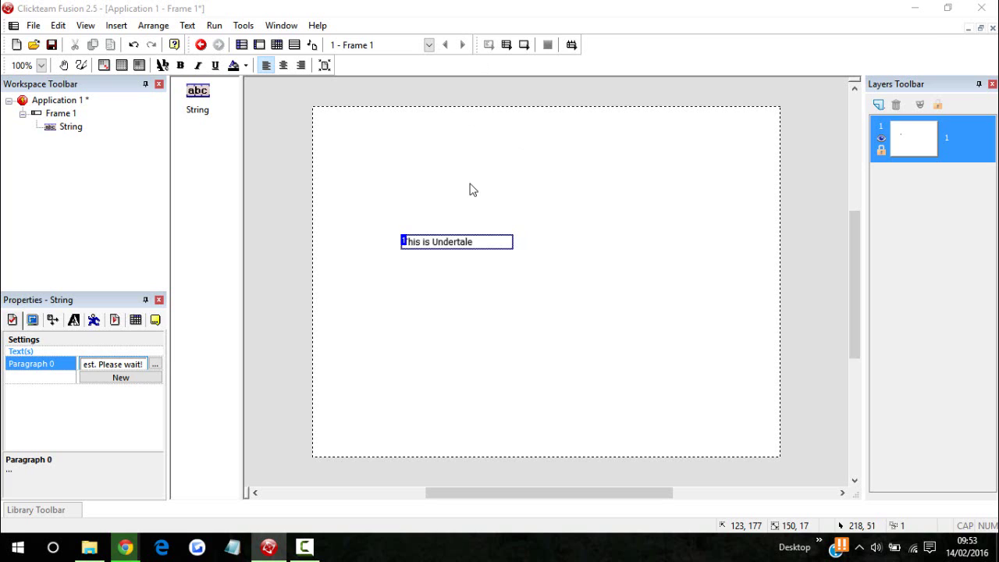
key(Return)
Move the string up-left and widen its box across the frame.
drag(437, 241, 359, 196)
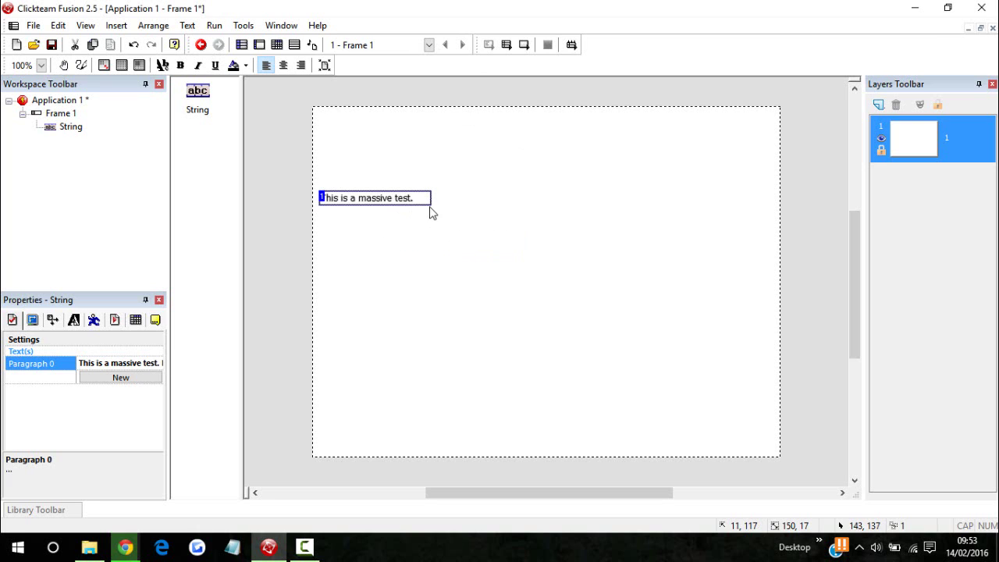
click(419, 202)
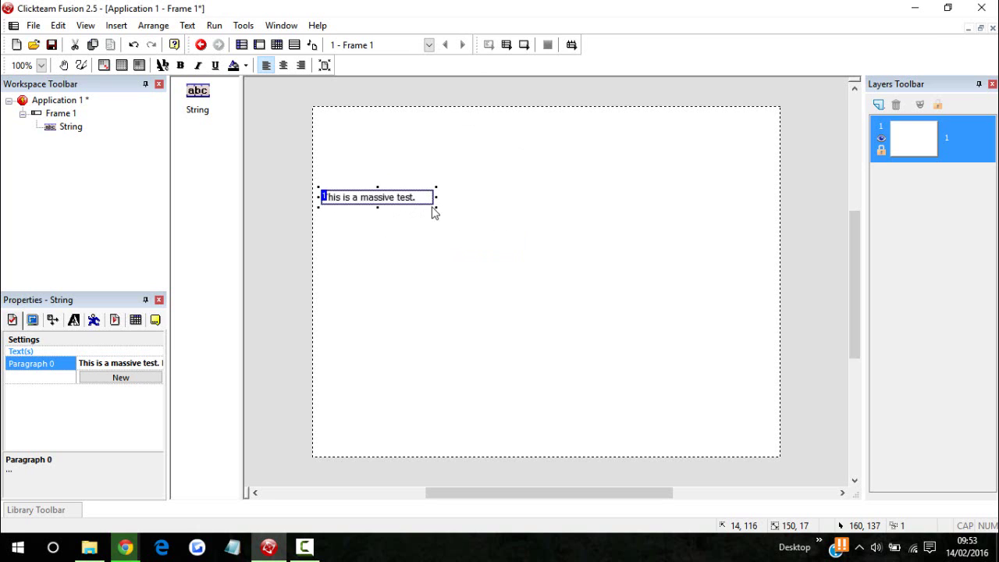
drag(435, 207, 779, 255)
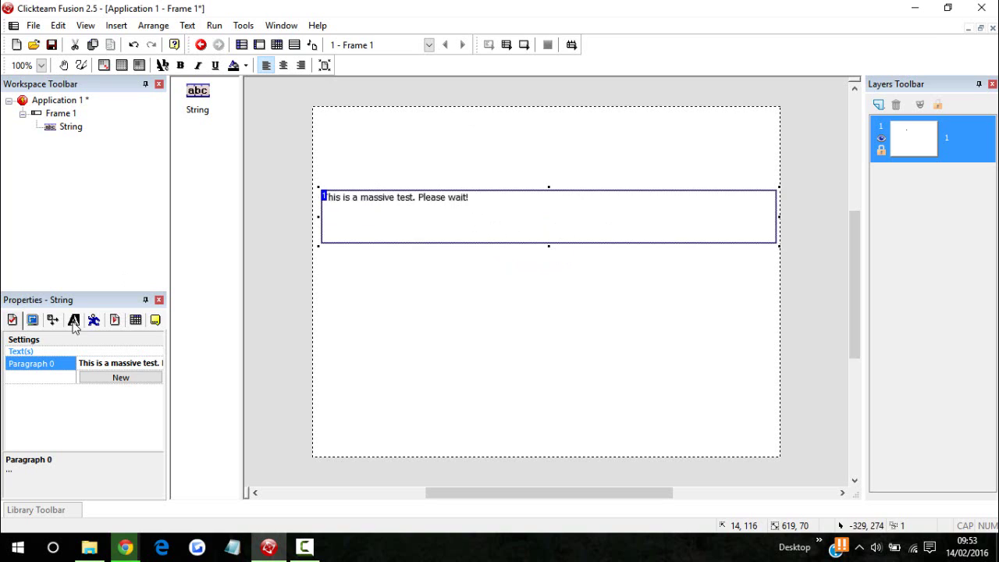
Set the string's font size to 26 and nudge it slightly down.
click(75, 321)
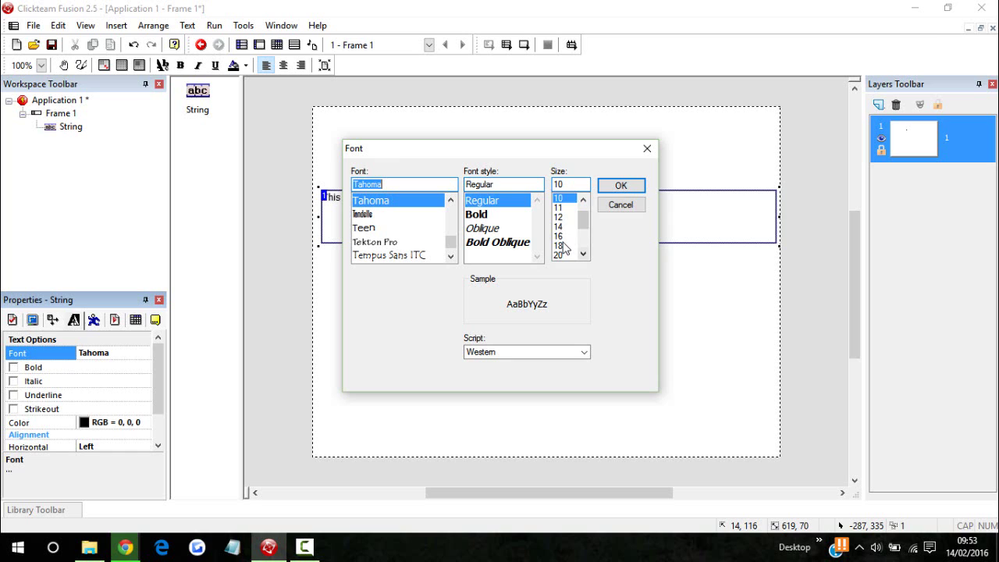
scroll(564, 248, down, 1)
scroll(561, 249, down, 1)
click(559, 228)
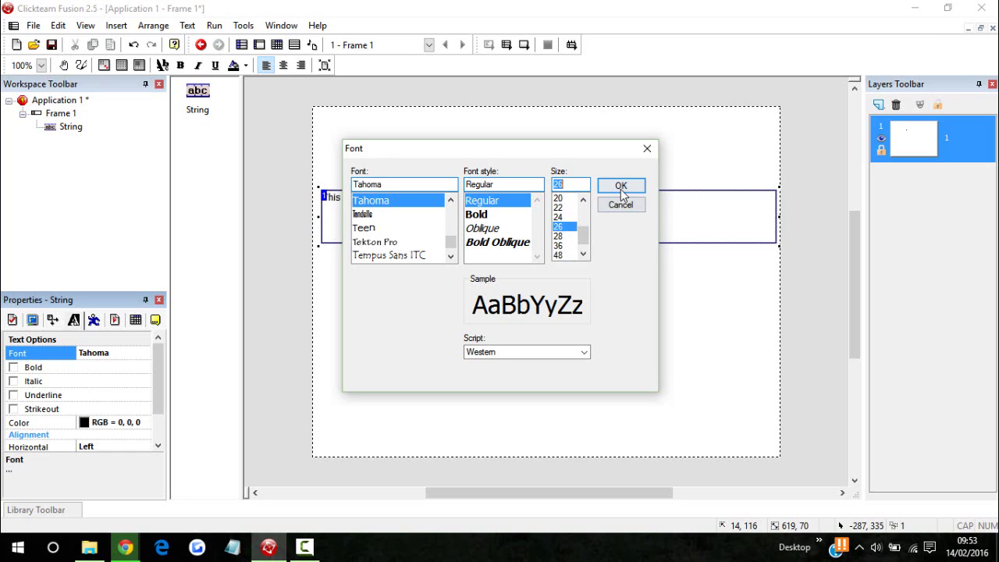
click(620, 184)
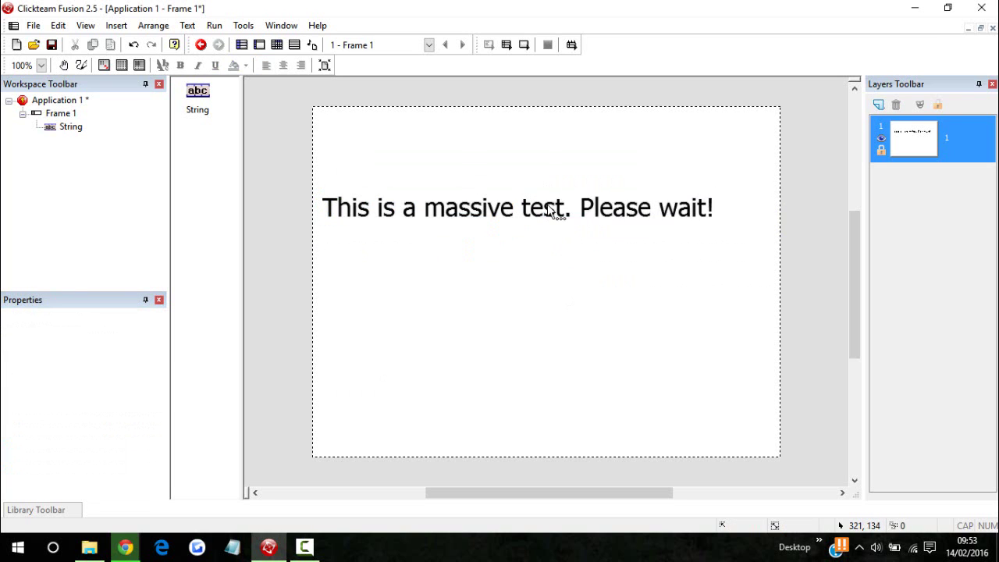
mouse_move(562, 228)
mouse_down()
mouse_move(582, 248)
mouse_move(567, 246)
mouse_up()
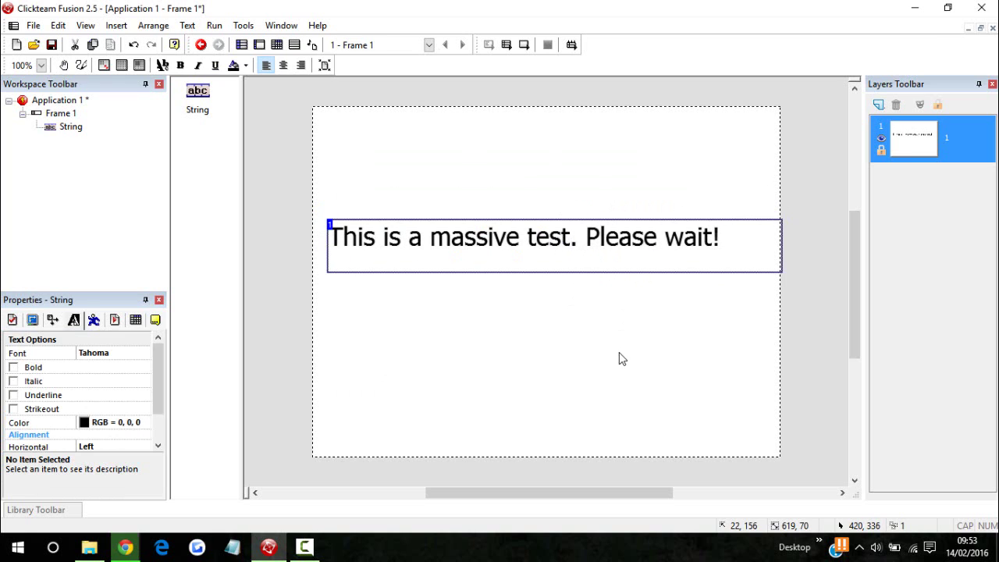
Create an Active object copy of the sentence with a transparent background colour.
right_click(593, 243)
click(537, 308)
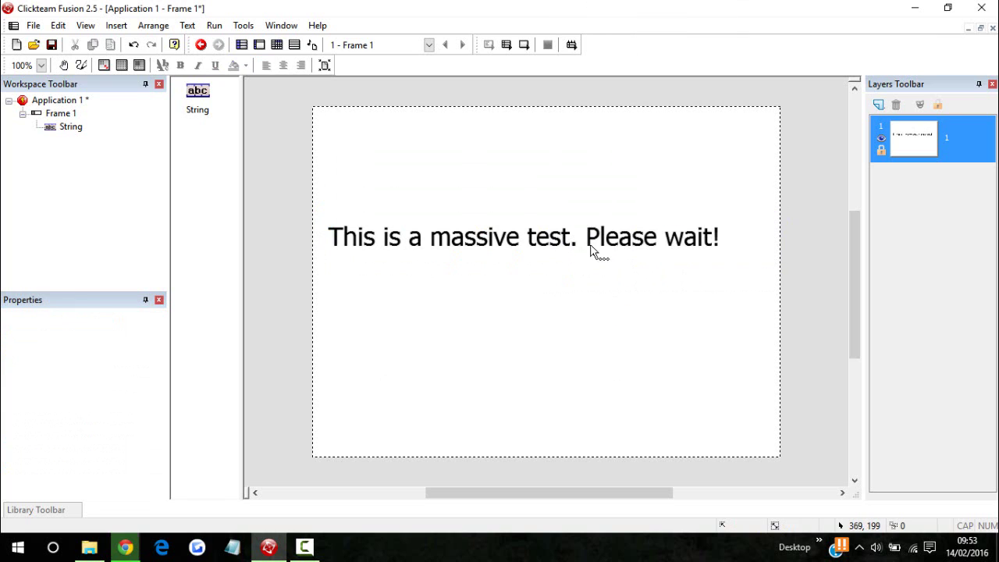
click(593, 242)
right_click(592, 245)
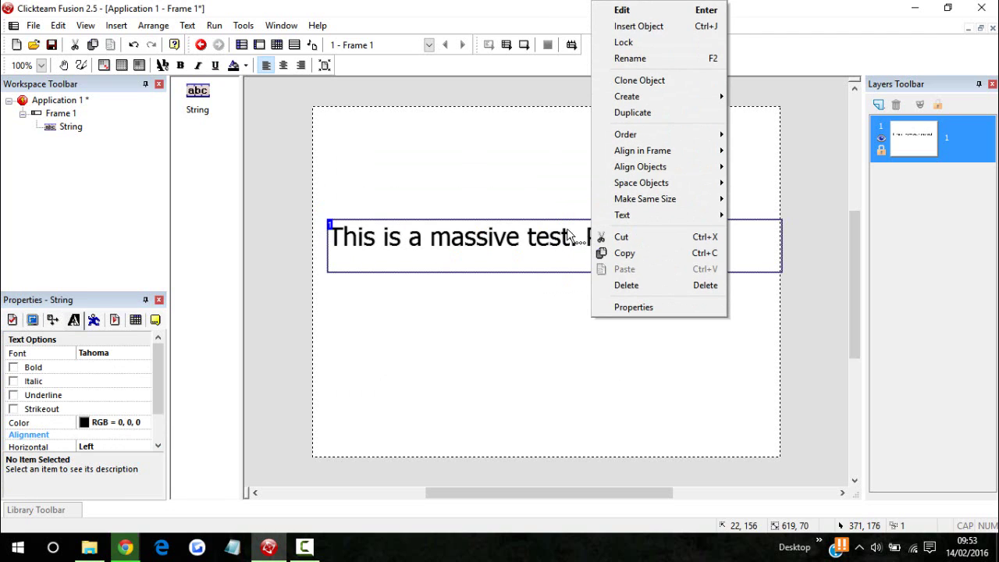
mouse_move(626, 96)
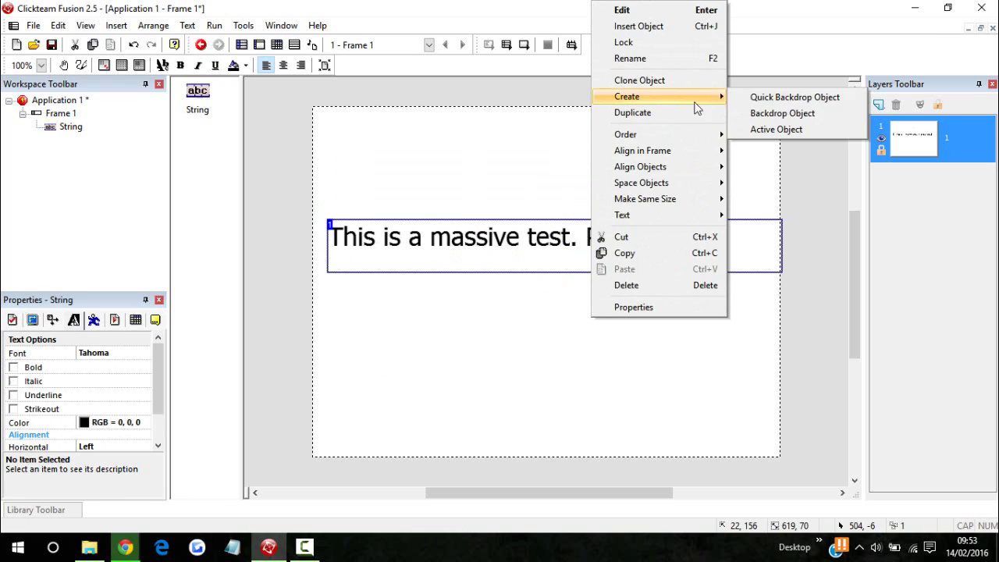
click(776, 130)
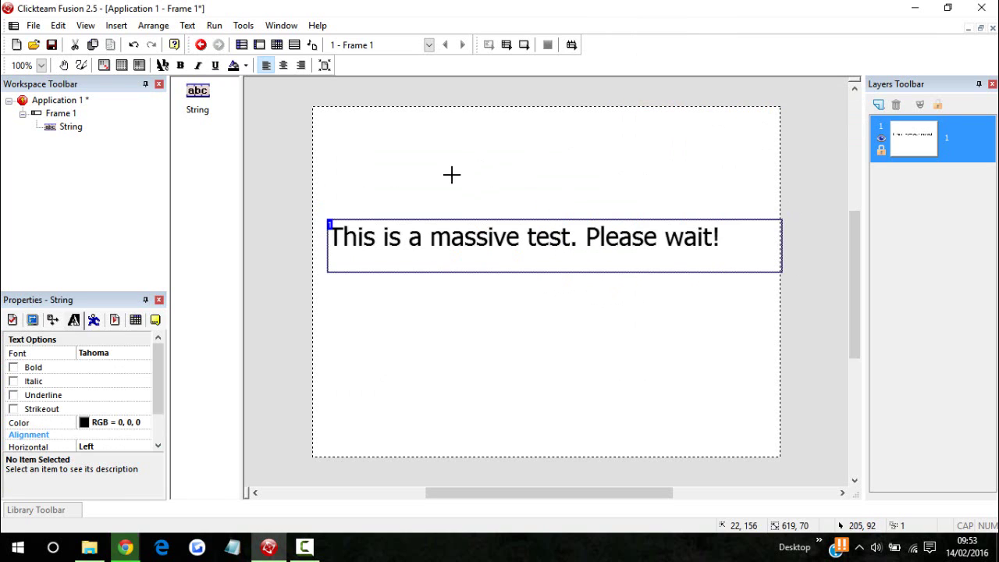
click(361, 312)
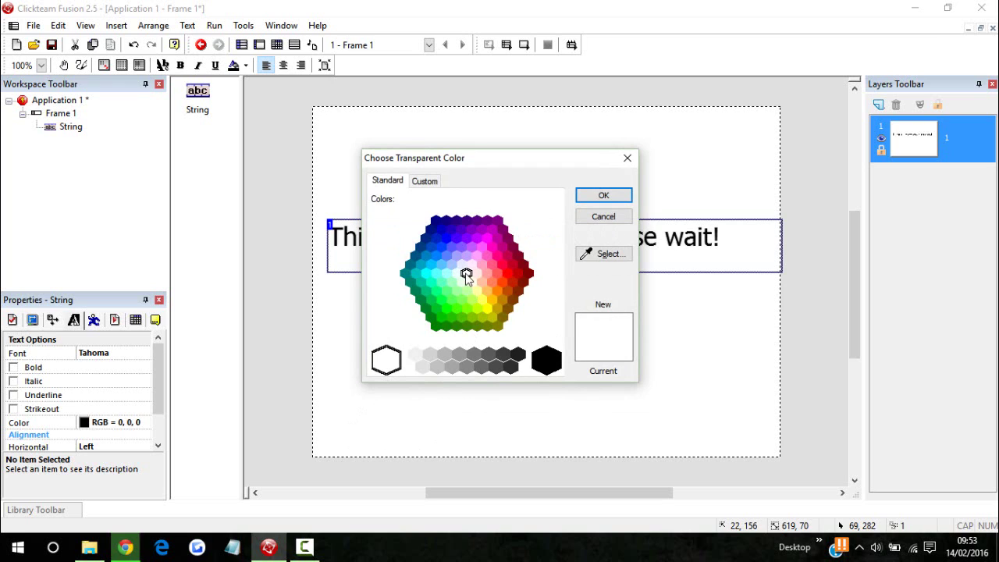
click(595, 197)
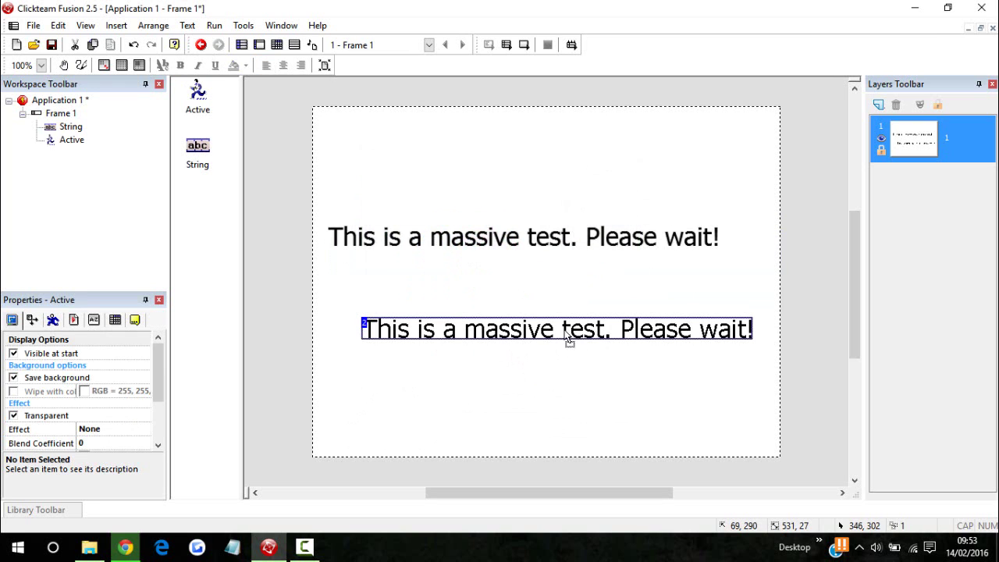
Position the Active text and delete the original String object.
drag(544, 341, 515, 334)
click(546, 399)
click(556, 240)
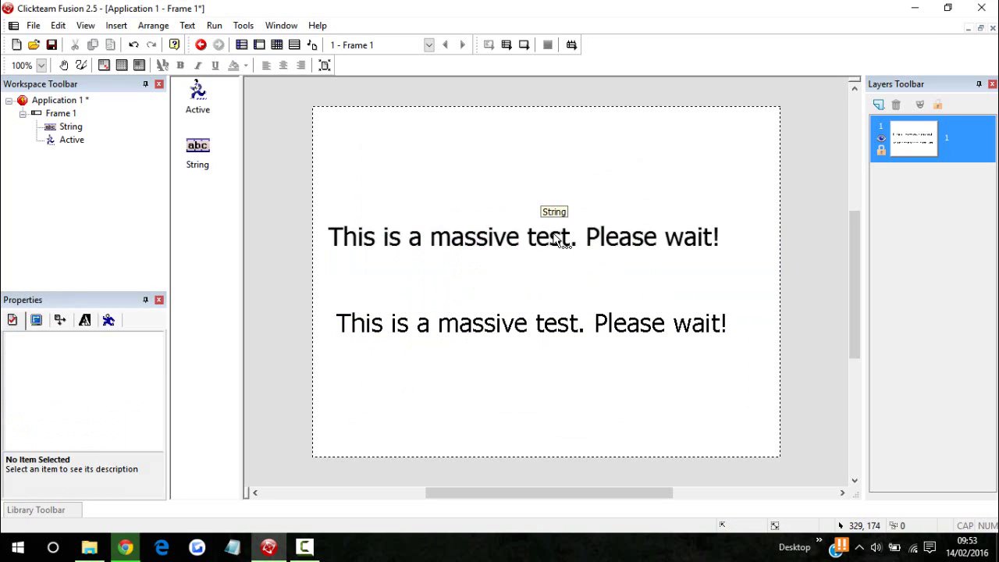
key(Delete)
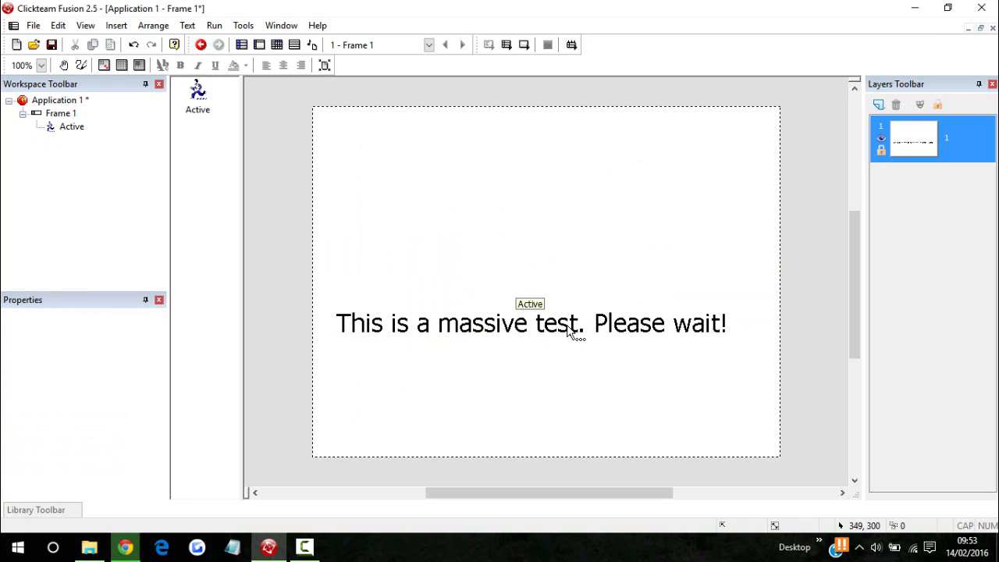
Move the Active sentence higher and open its animation with F8.
click(577, 334)
drag(563, 252, 566, 253)
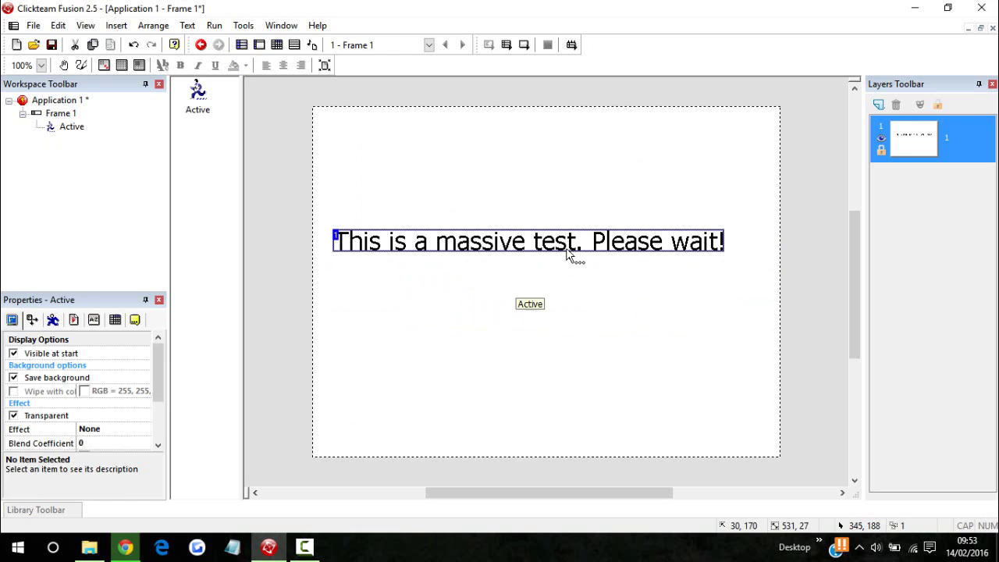
click(573, 388)
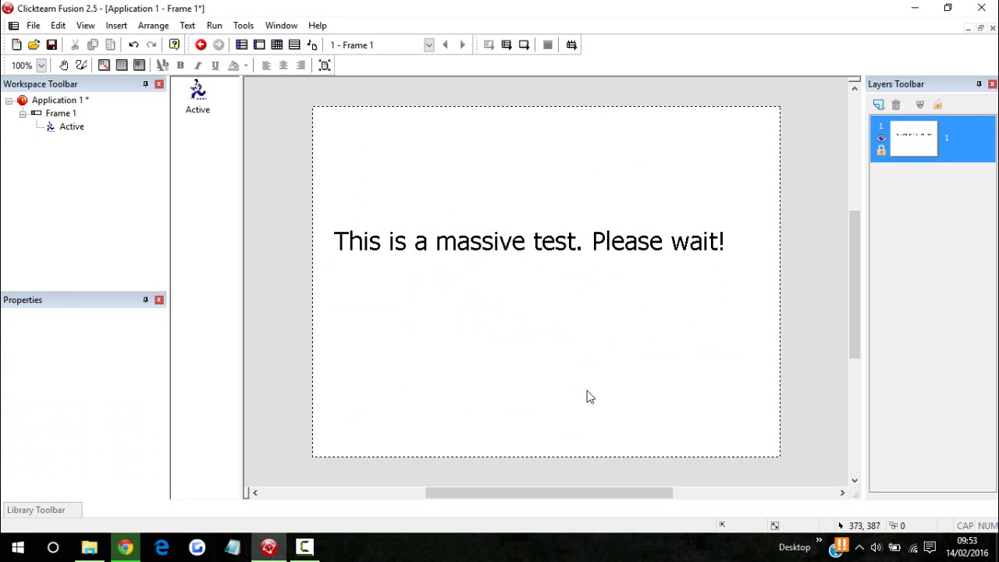
click(574, 246)
key(F8)
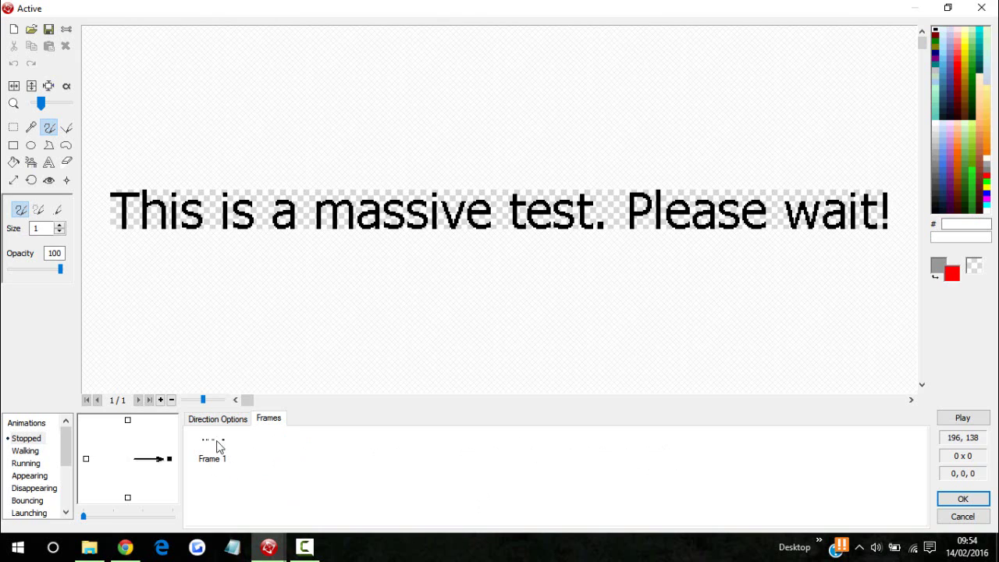
Clone the first animation frame, then delete the duplicated second frame.
click(218, 446)
right_click(216, 440)
click(265, 247)
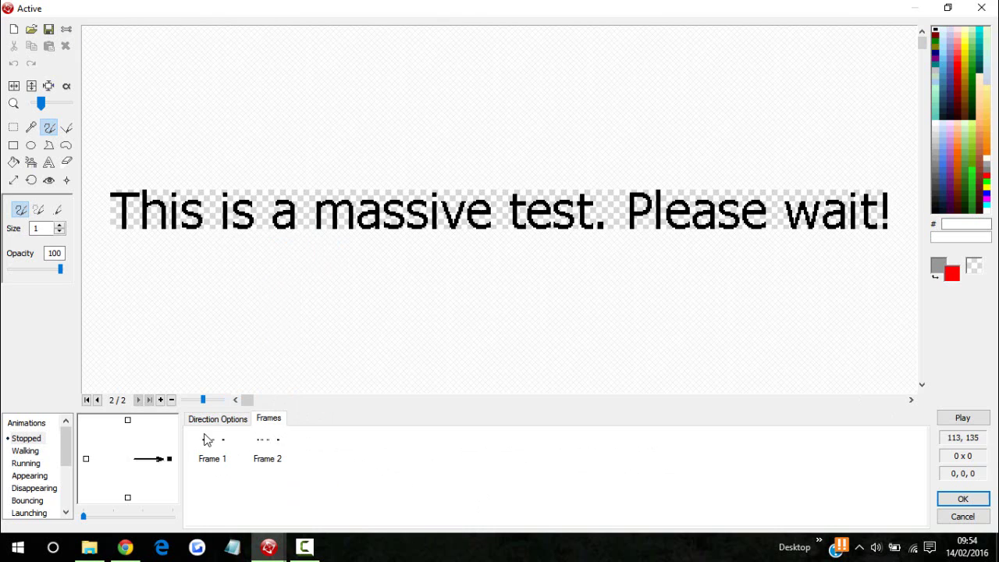
click(260, 446)
key(Delete)
key(Return)
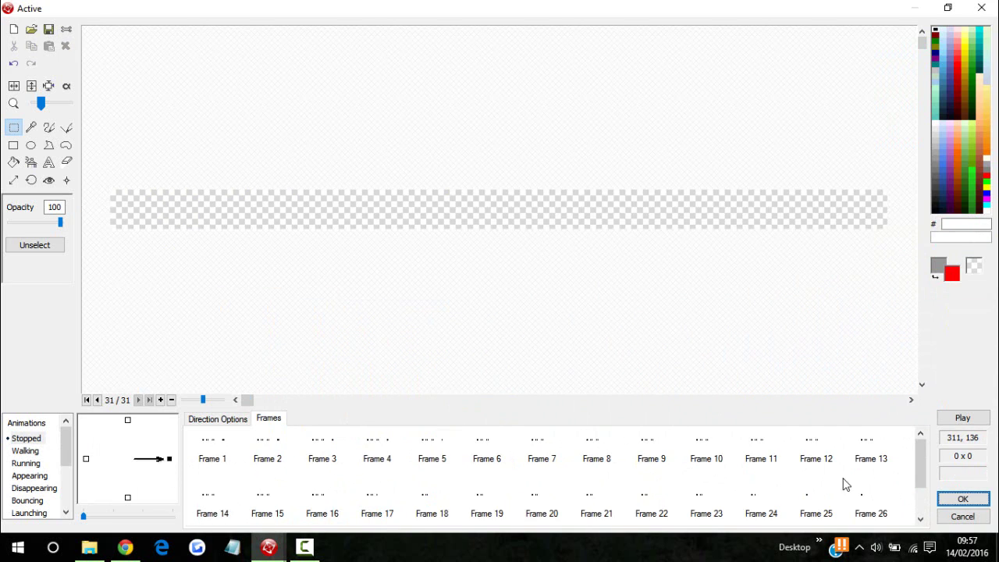
Invert the right direction's frame order so the sentence builds up, previewing before and after.
click(968, 419)
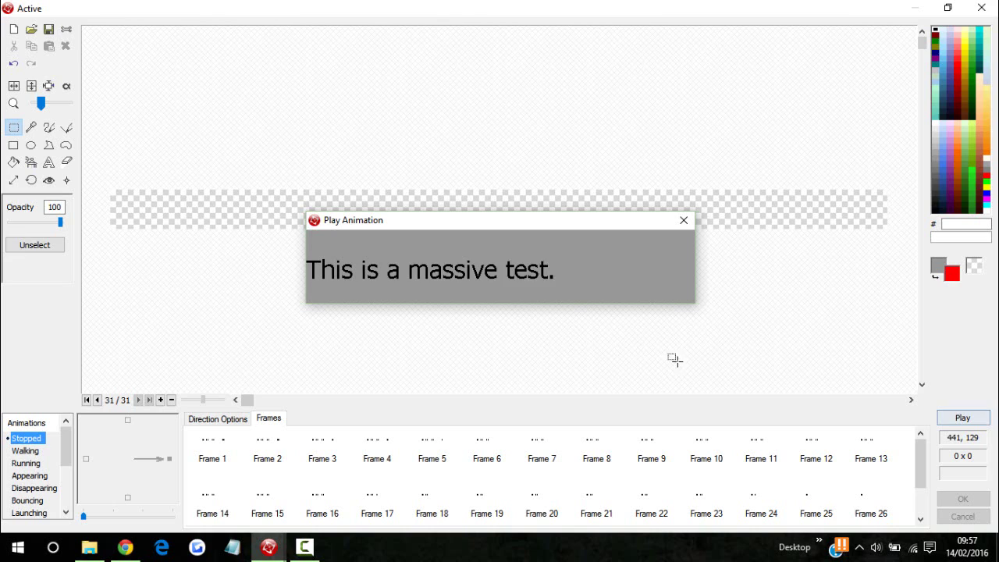
click(442, 276)
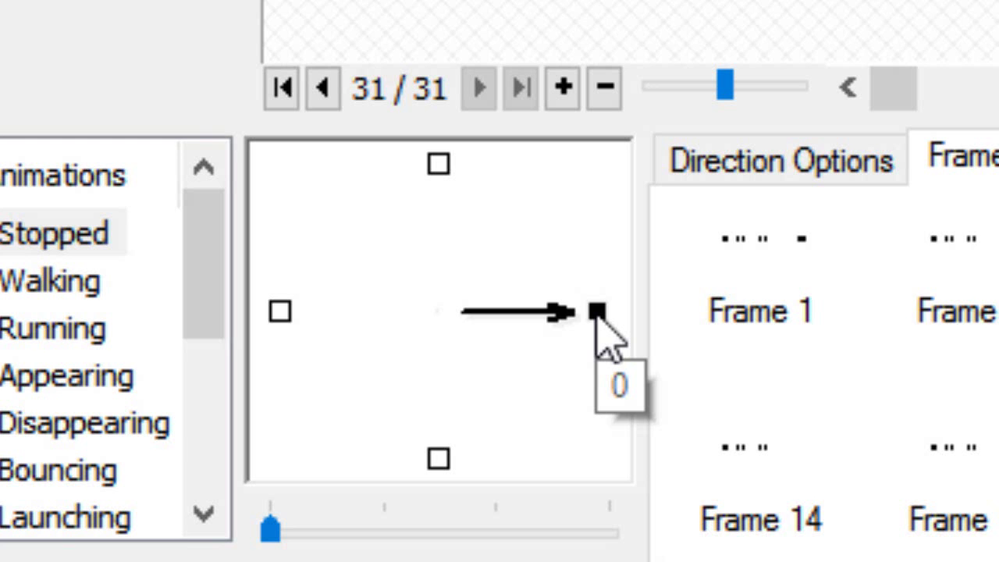
click(170, 459)
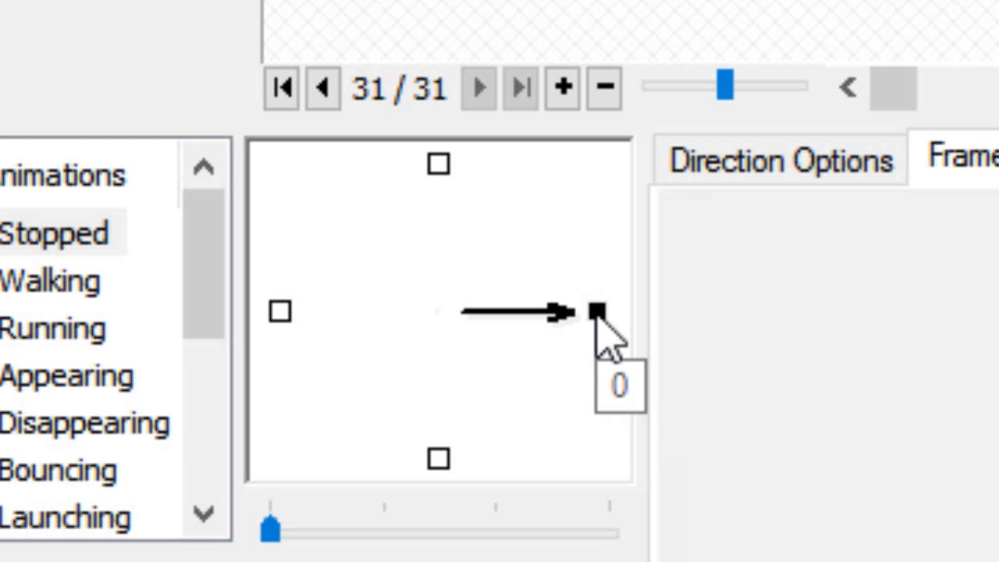
right_click(597, 315)
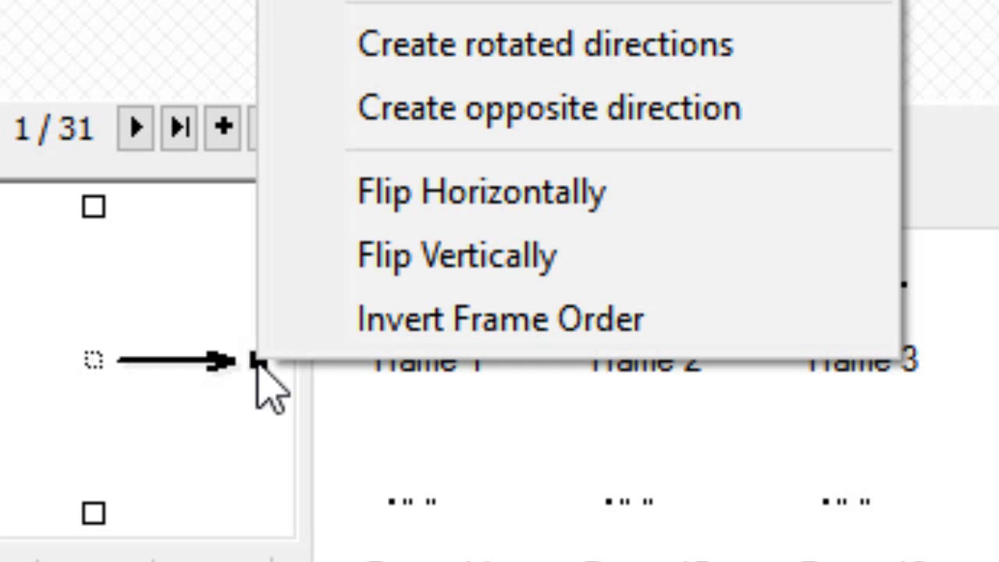
click(416, 336)
click(964, 422)
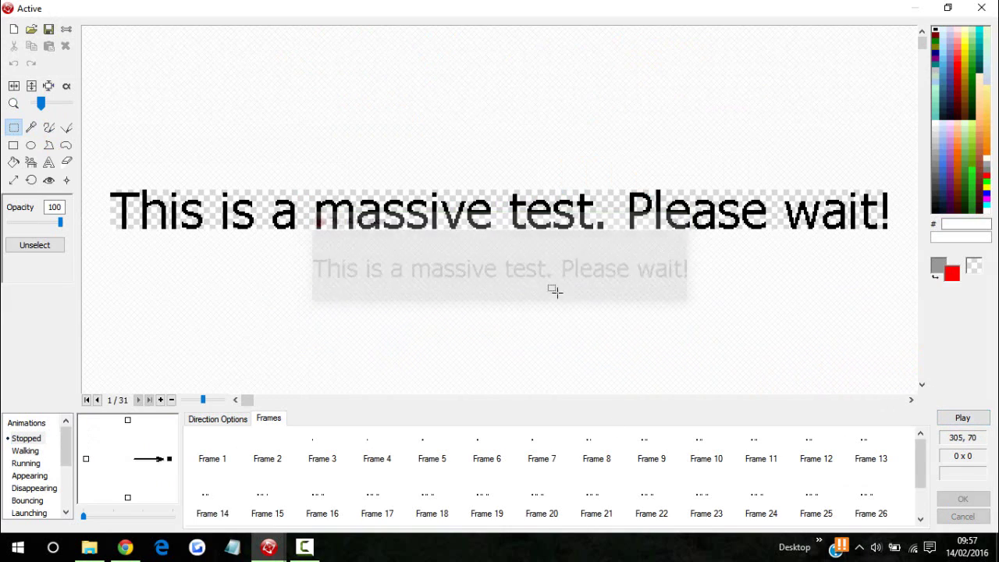
click(231, 422)
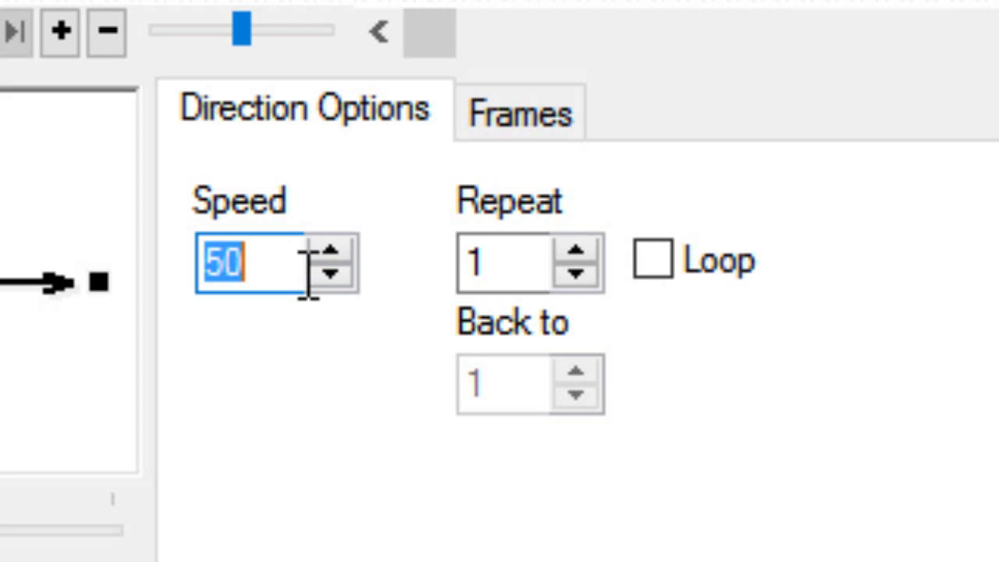
Try animation speeds 200 (capped at 100) and 25, previewing the reveal.
text(200)
key(Return)
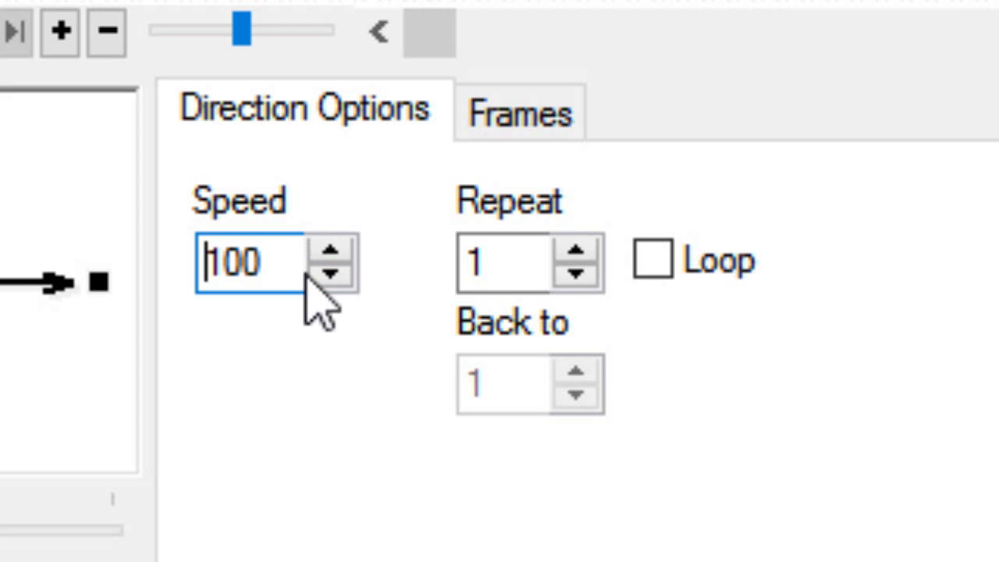
key(shift+End)
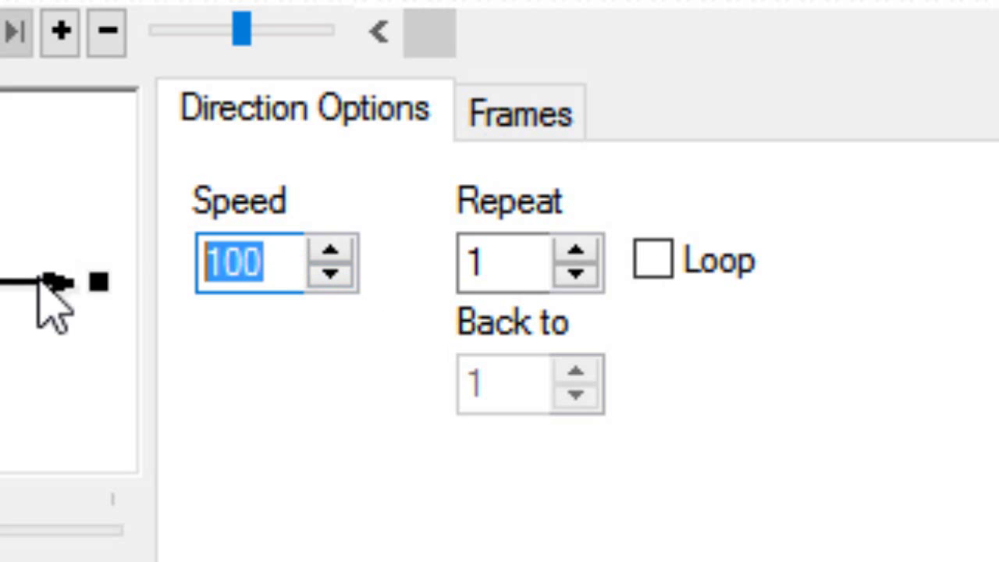
text(25)
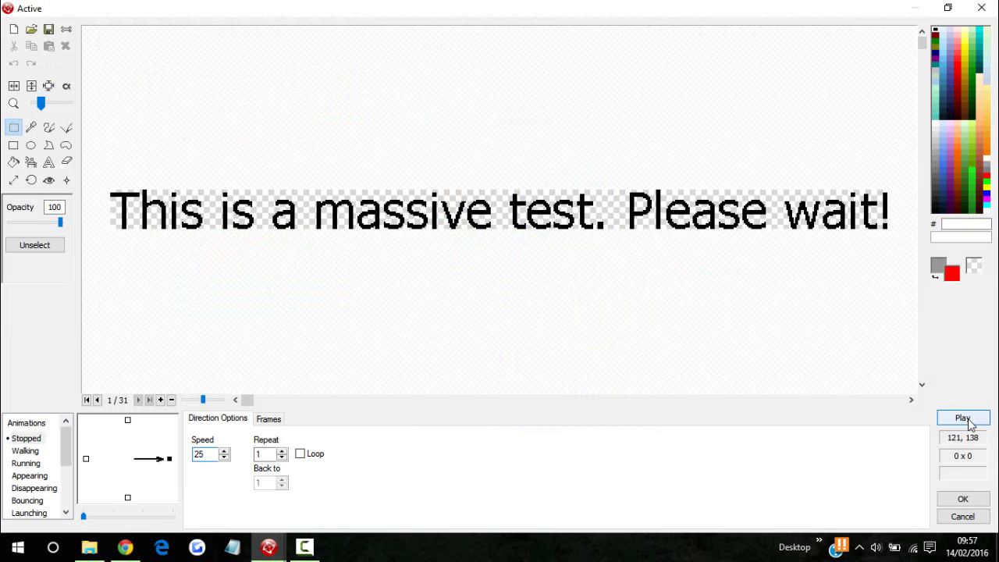
click(963, 418)
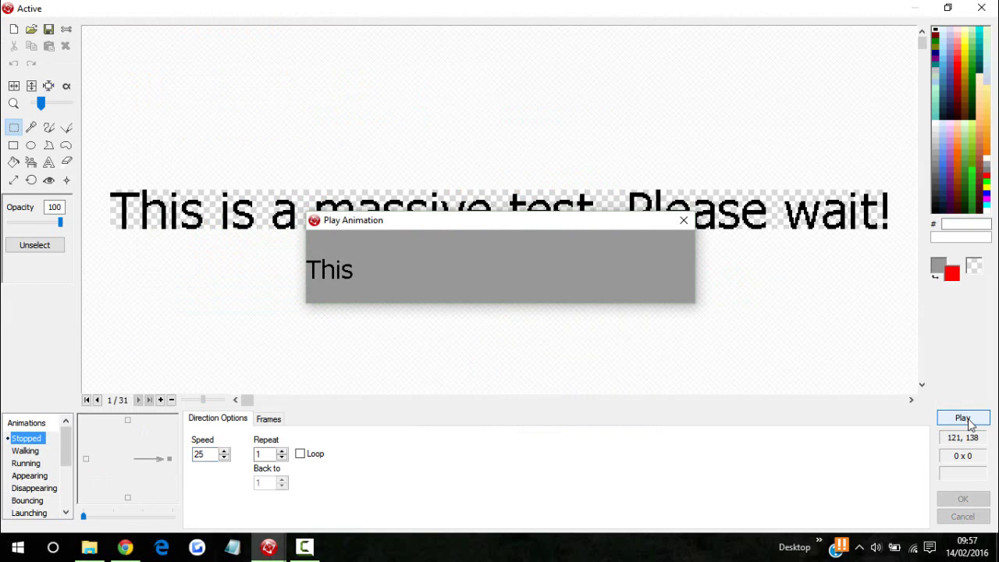
click(640, 300)
Lower the animation speed to 15, then 10, preview it, and accept the changes.
key(shift+End)
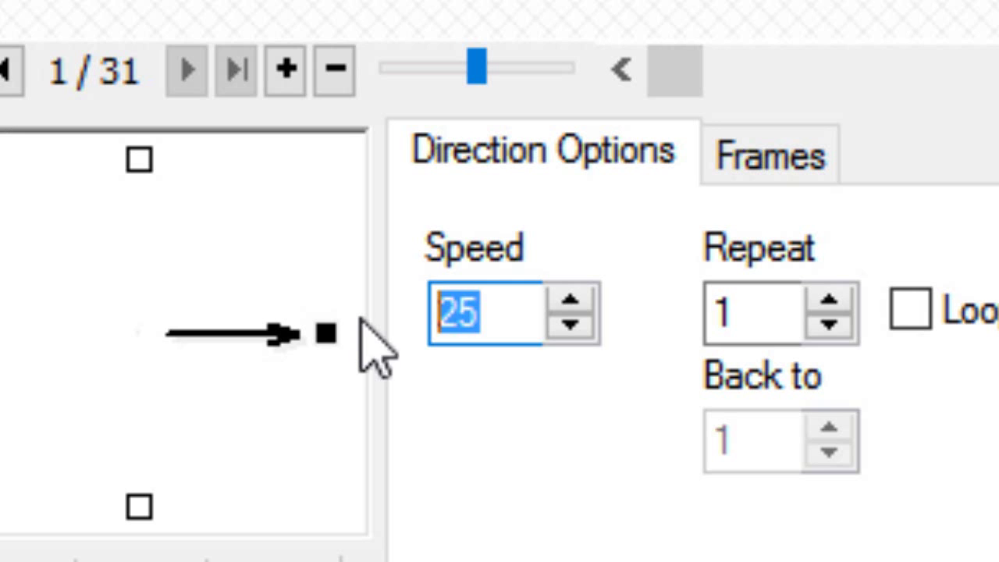
text(15)
click(963, 418)
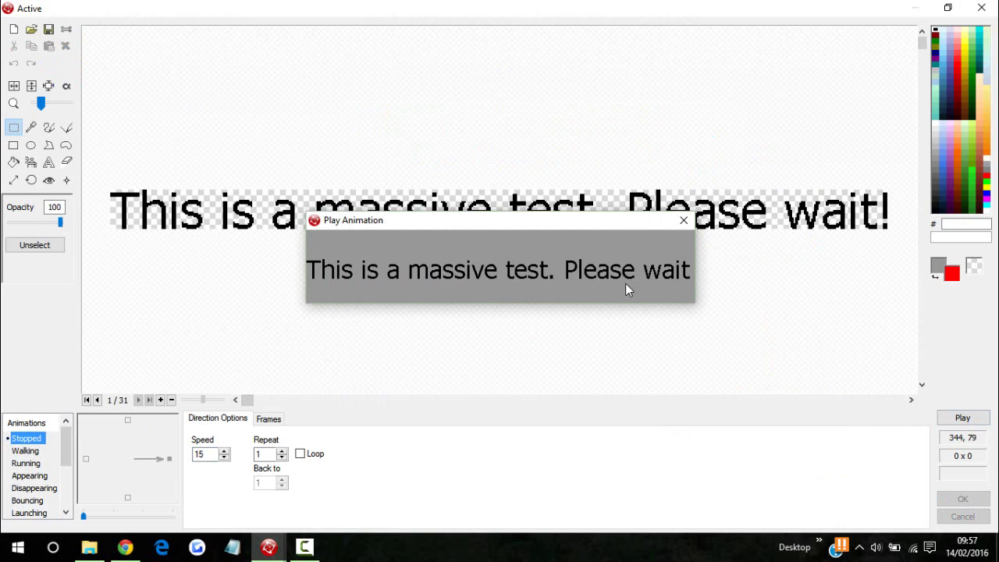
click(200, 457)
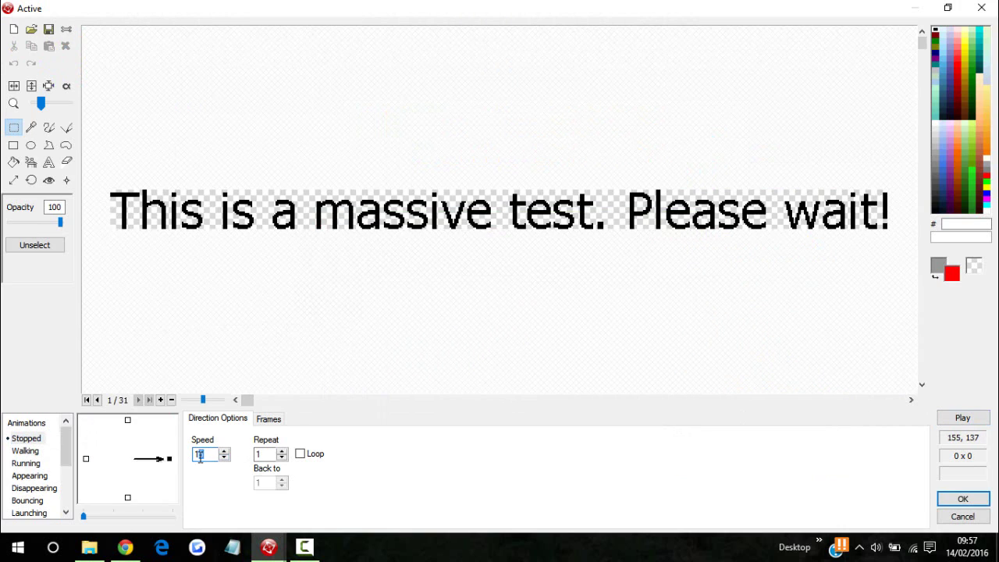
text(10)
click(963, 418)
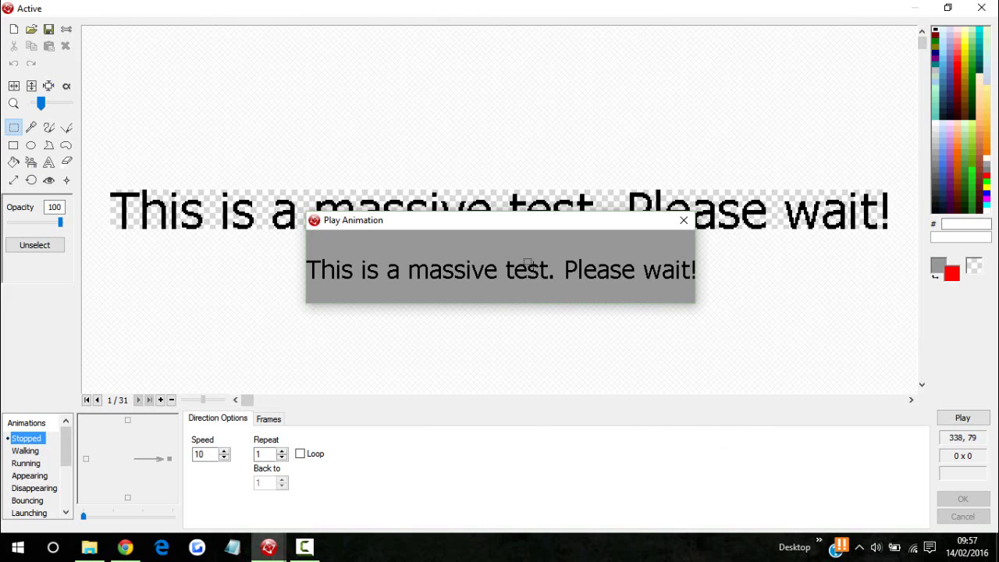
click(533, 266)
click(960, 503)
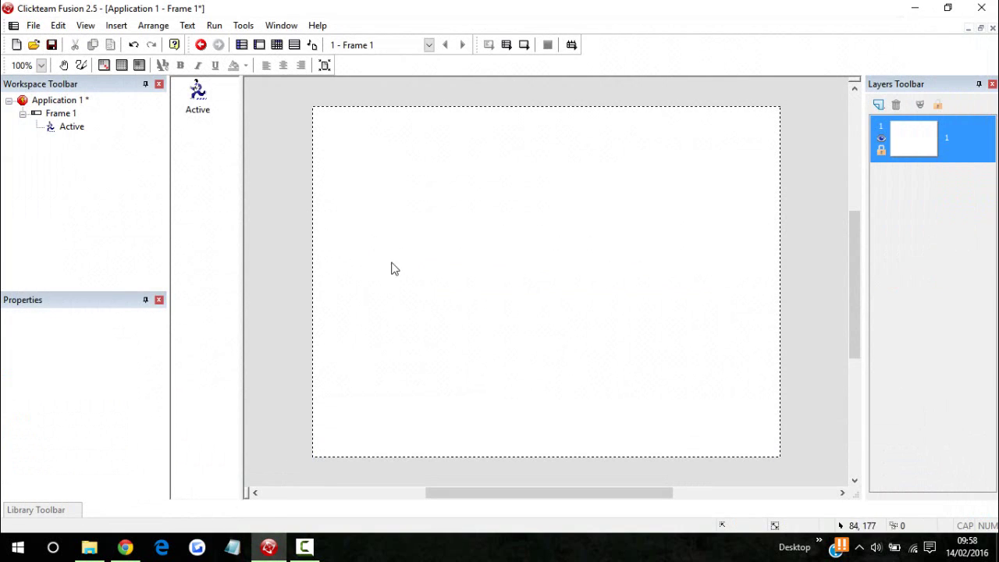
Nudge the sentence Active object upward with the Up arrow, then bring up Create new object.
drag(271, 171, 761, 308)
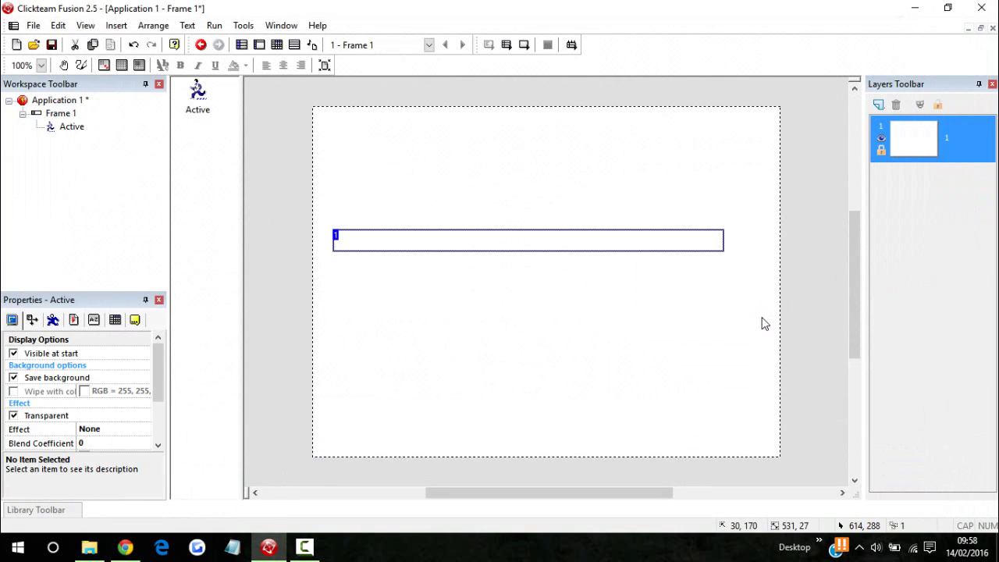
key(Up)
key(Up)
key(Up)
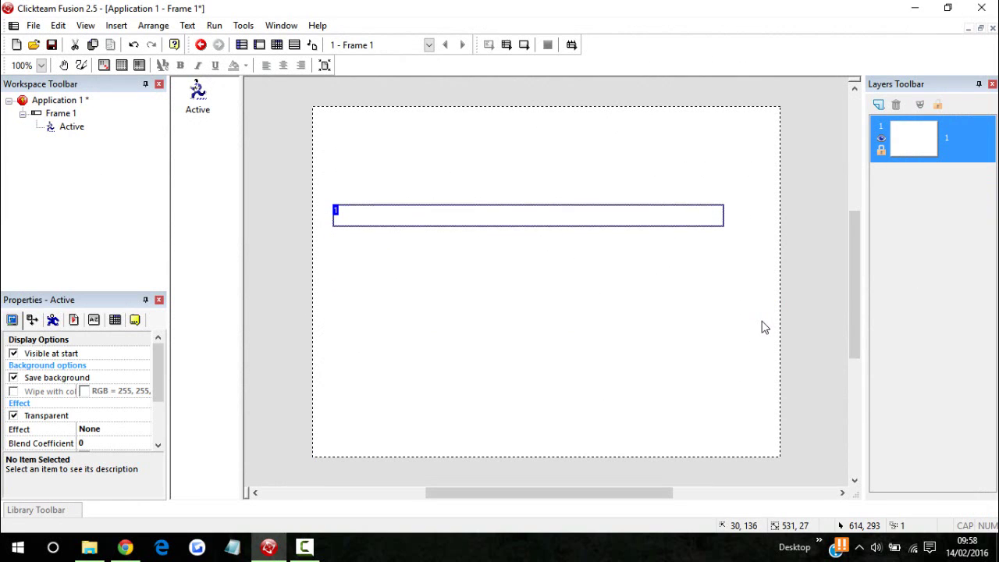
key(Up)
key(Up)
key(Up)
key(Up)
key(Up)
key(Up)
key(Up)
key(Up)
key(Up)
key(Up)
key(Up)
key(Up)
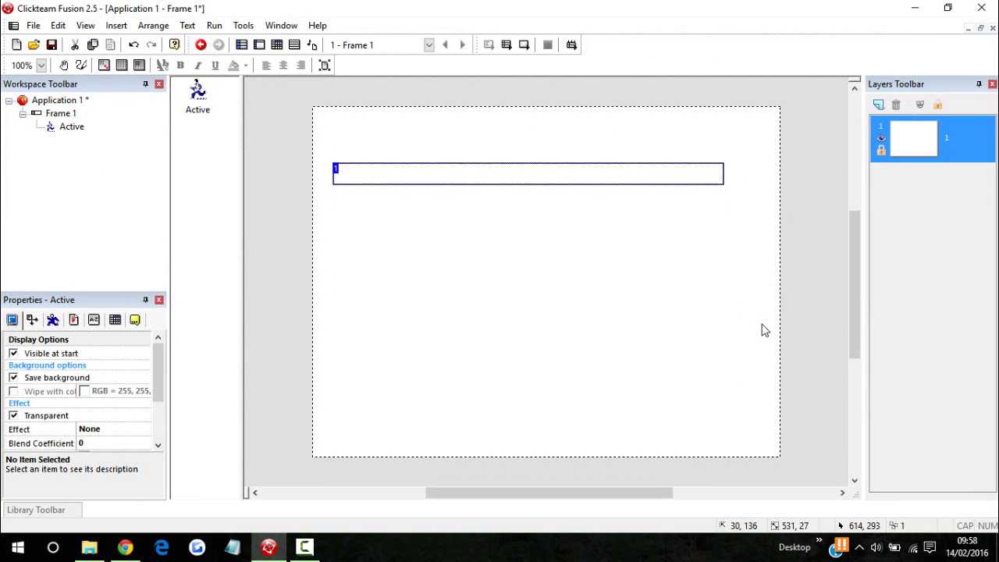
key(Up)
key(Up)
key(Up)
key(Up)
key(Up)
key(Up)
key(Up)
key(Up)
key(Up)
click(363, 263)
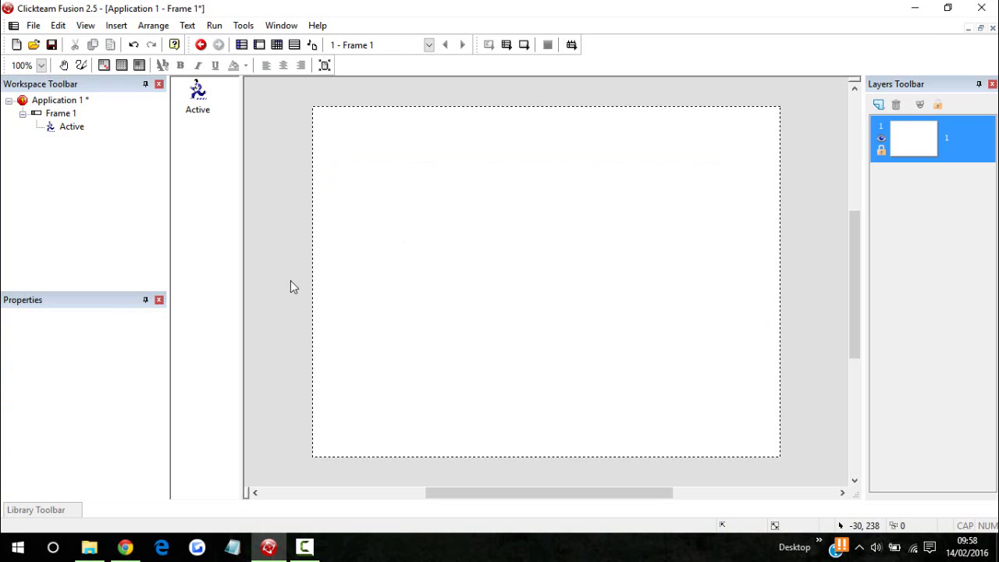
drag(285, 311, 780, 87)
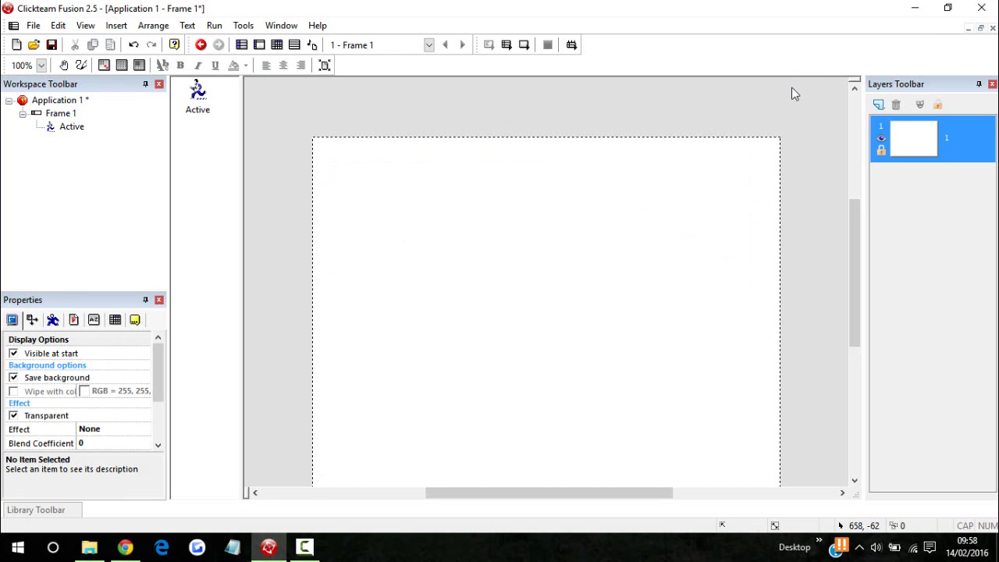
key(Up)
key(Up)
key(Up)
key(Up)
key(Up)
key(Up)
key(Up)
key(Up)
click(711, 306)
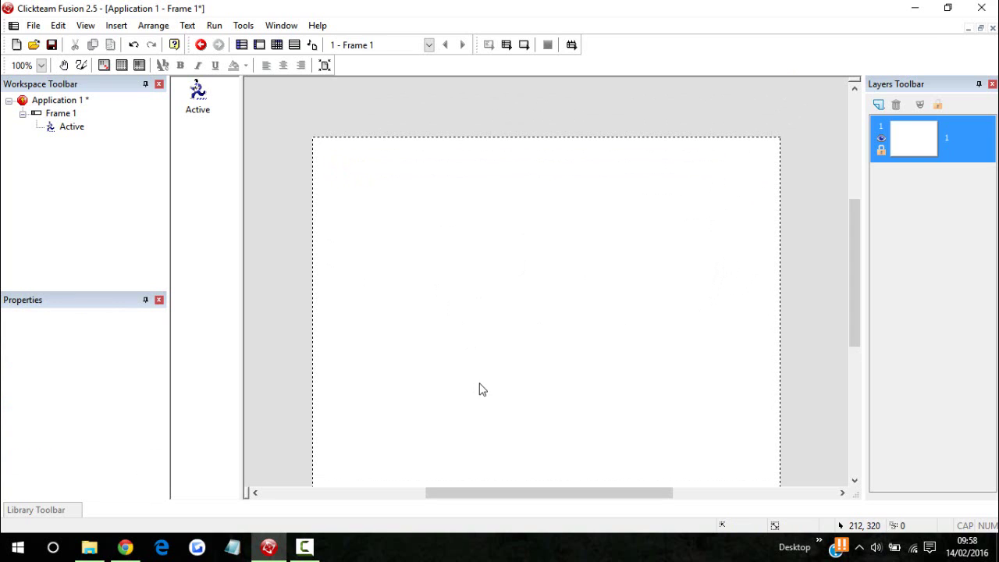
double_click(426, 380)
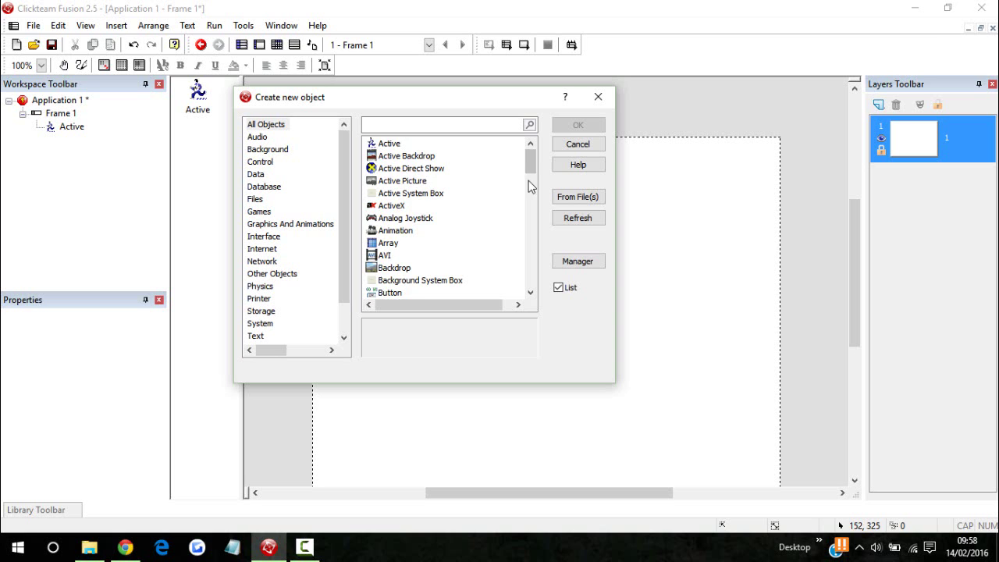
Add a new String object to Frame 1.
scroll(528, 181, down, 1)
scroll(528, 181, down, 3)
scroll(481, 156, up, 4)
drag(530, 162, 530, 290)
double_click(394, 208)
click(370, 376)
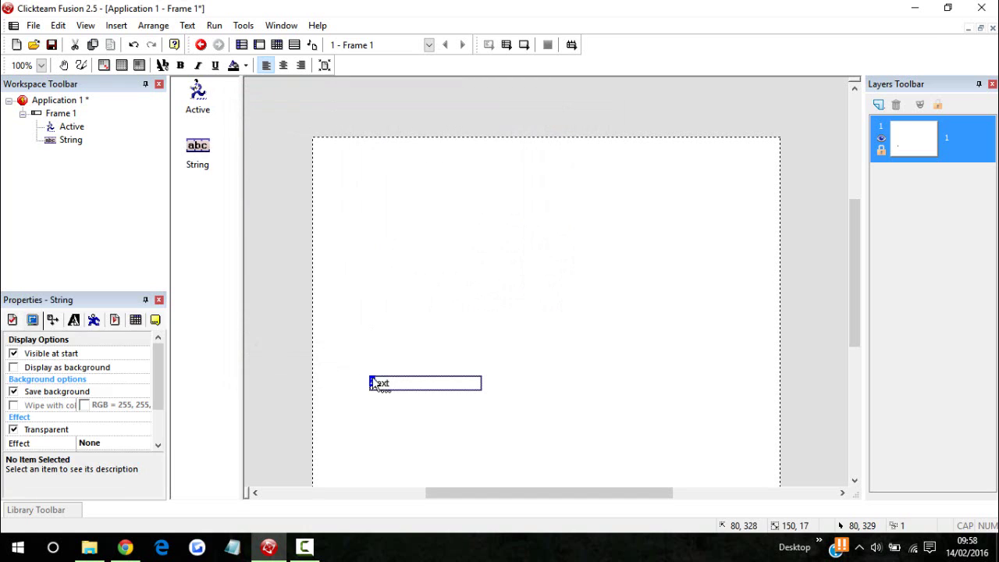
Set the string's Paragraph 0 text to 'Blah Blah Blah Blah'.
click(13, 321)
click(92, 362)
text(Blah Blah Blah)
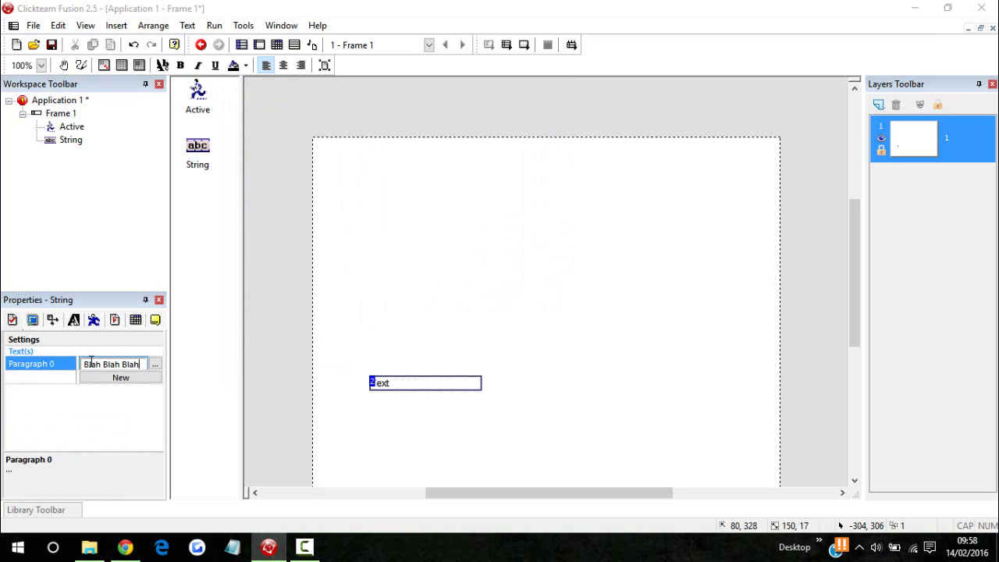
text( Bah)
key(Return)
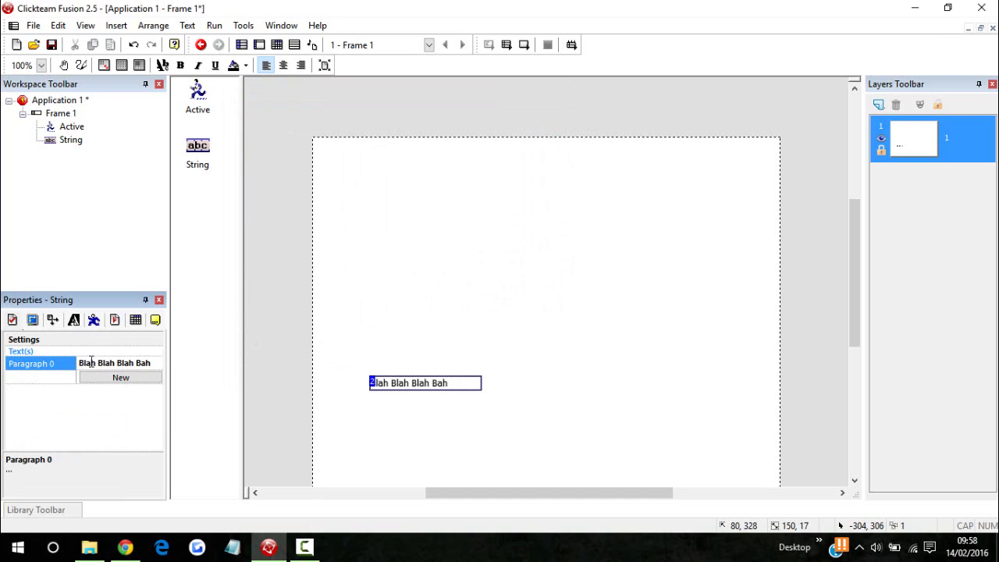
click(143, 364)
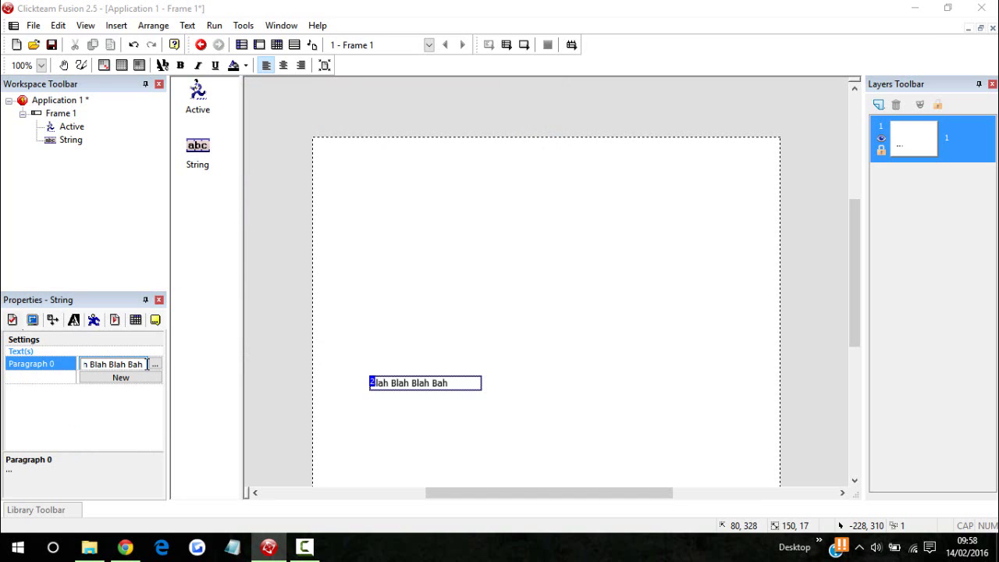
text(l)
key(Return)
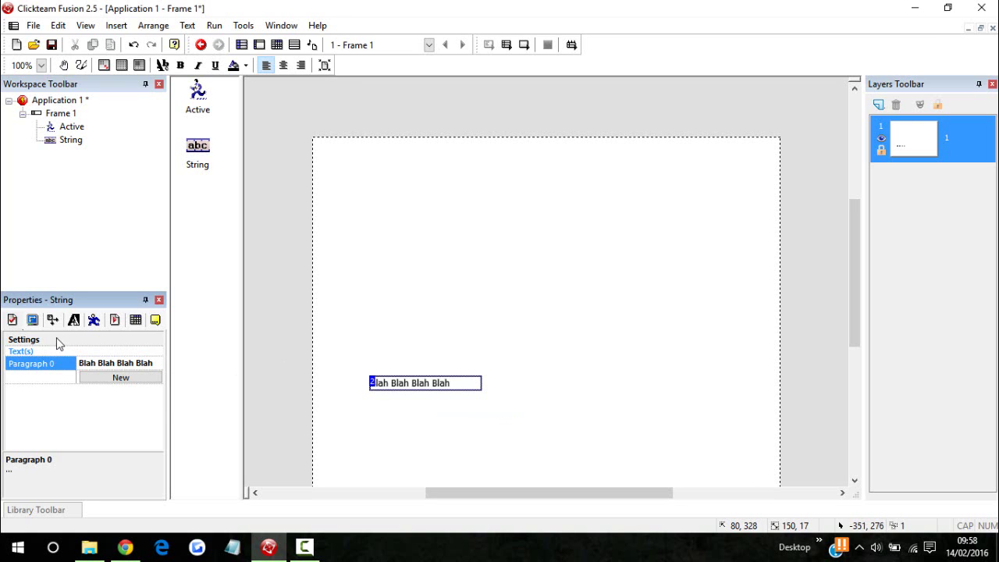
Set the string's font size to 24 and widen its box to fit.
click(73, 321)
click(99, 353)
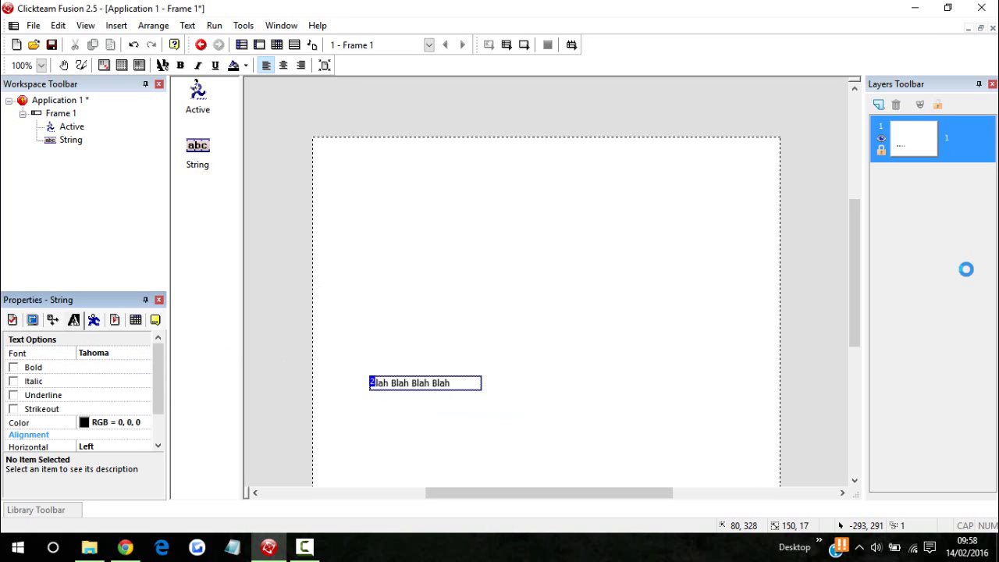
scroll(574, 251, down, 1)
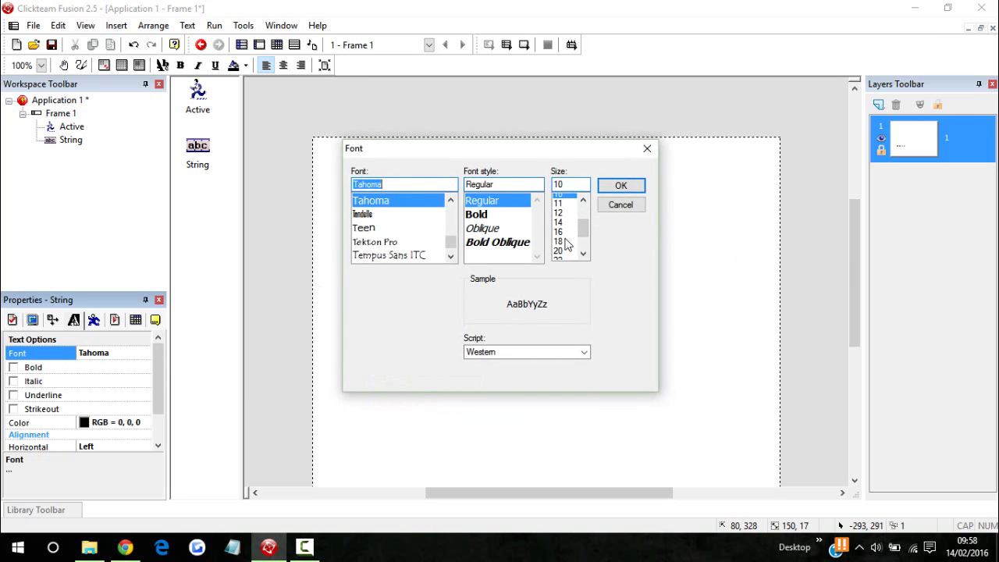
scroll(564, 206, down, 2)
scroll(566, 238, up, 1)
click(560, 237)
click(629, 187)
drag(483, 393, 776, 451)
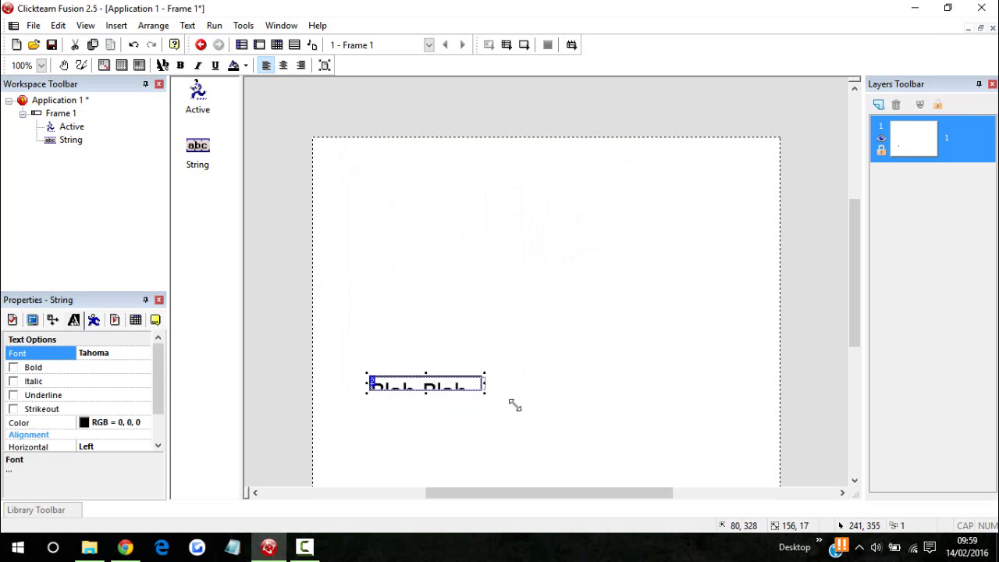
click(598, 312)
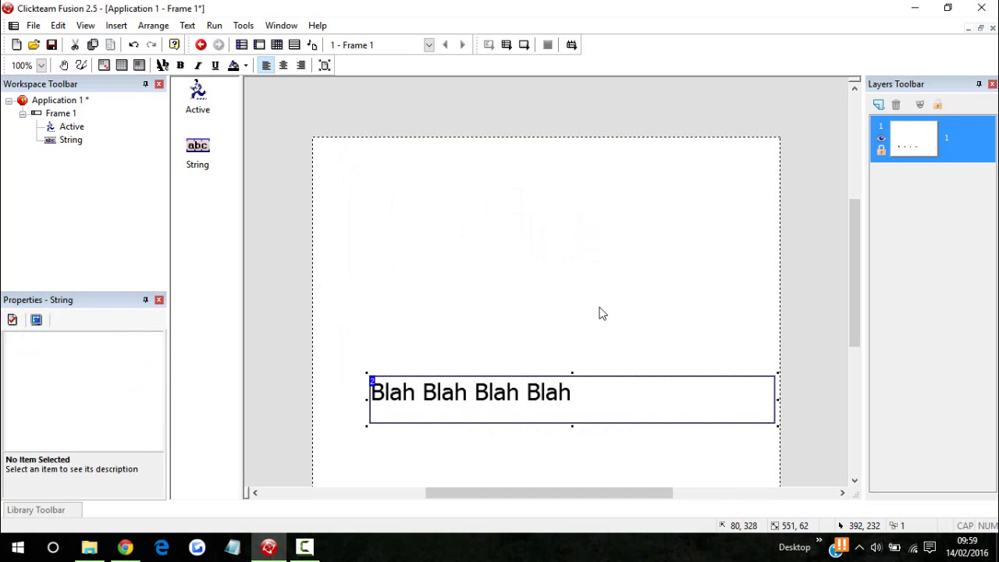
Convert the 'Blah Blah Blah Blah' String into a new Active object, Active 2.
right_click(531, 398)
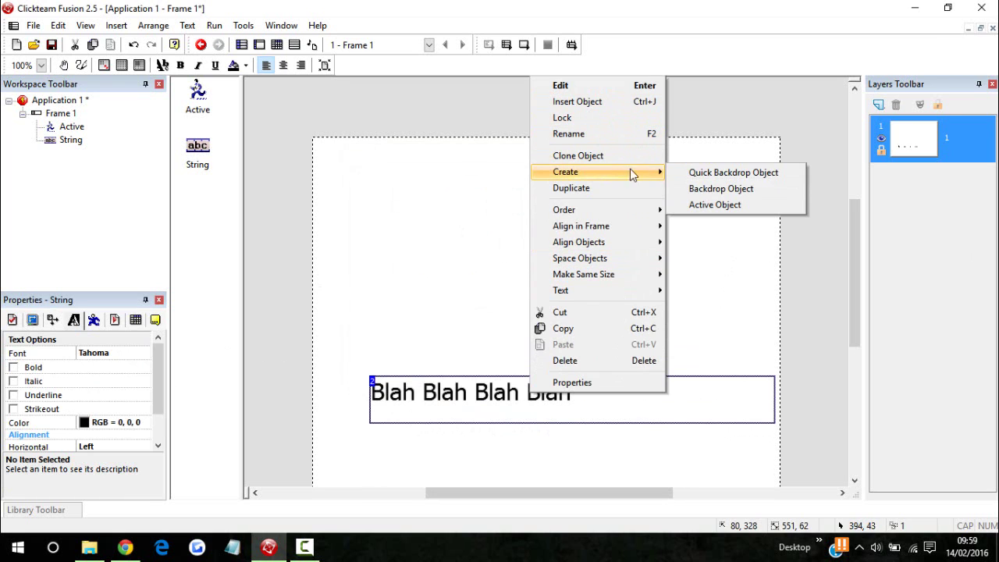
click(713, 202)
click(491, 272)
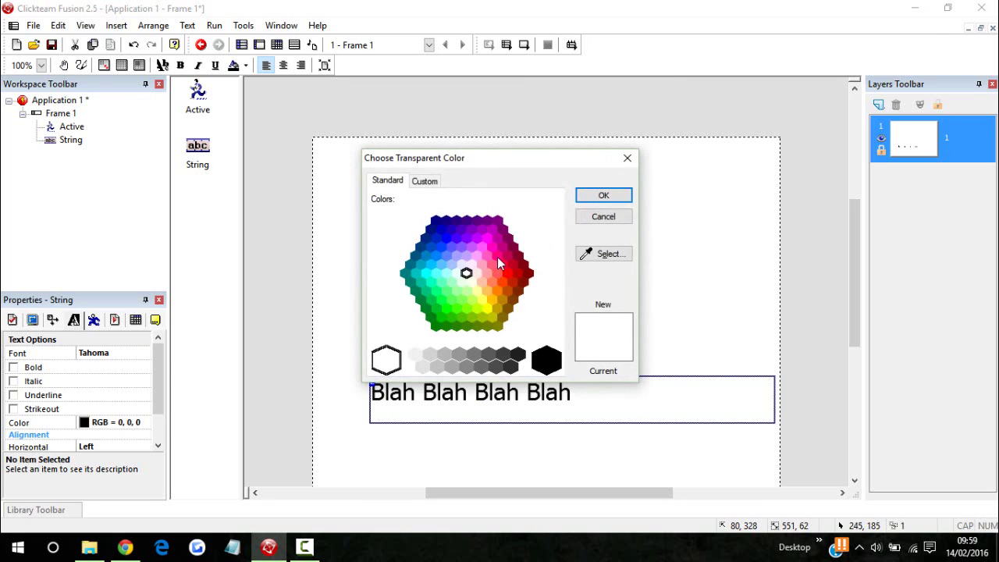
click(601, 196)
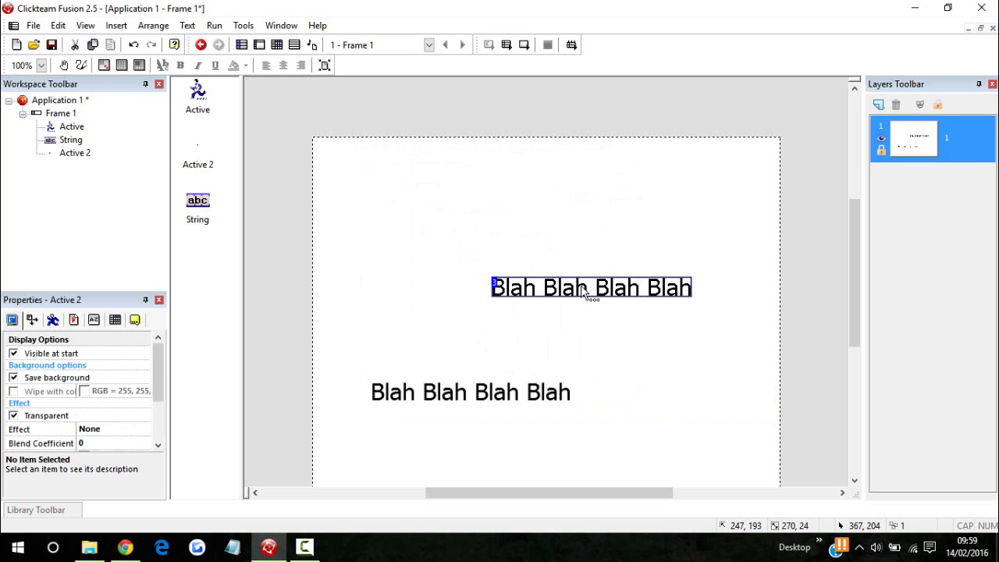
drag(581, 300, 537, 345)
Delete the original String and move Active 2 down and left in the frame.
click(535, 399)
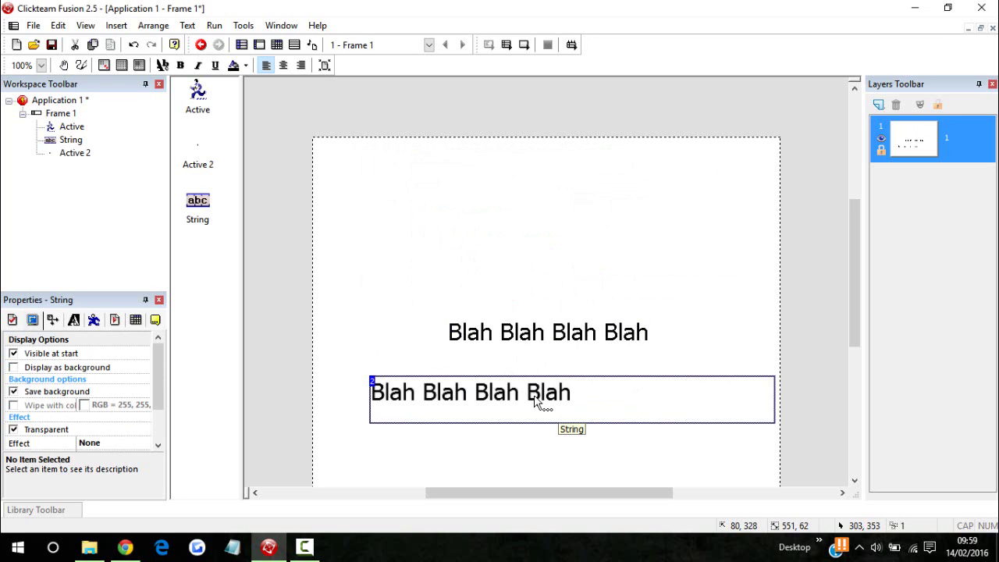
key(Delete)
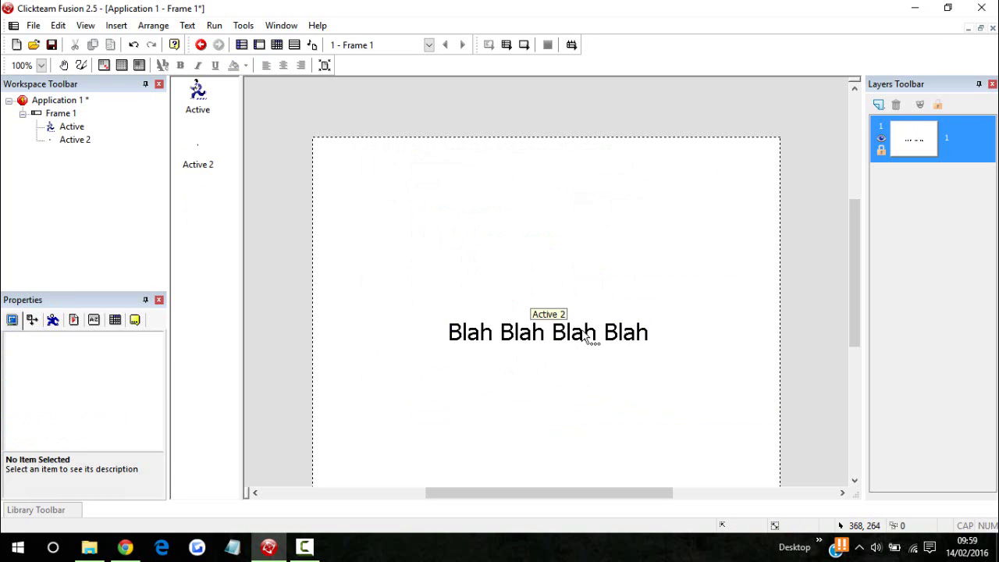
drag(585, 334, 523, 364)
click(515, 408)
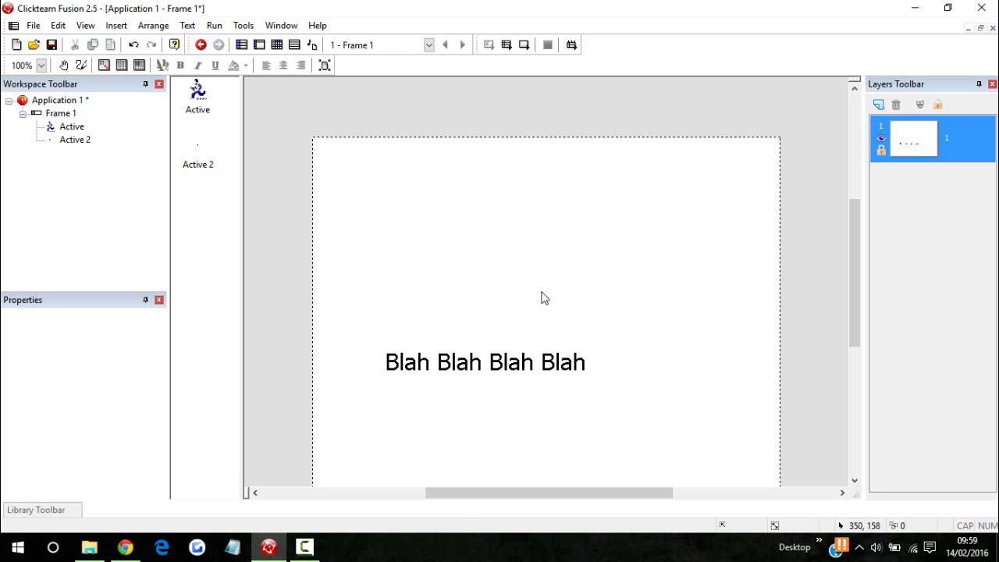
Insert a new Active object and drag it onto the Blah text.
double_click(268, 233)
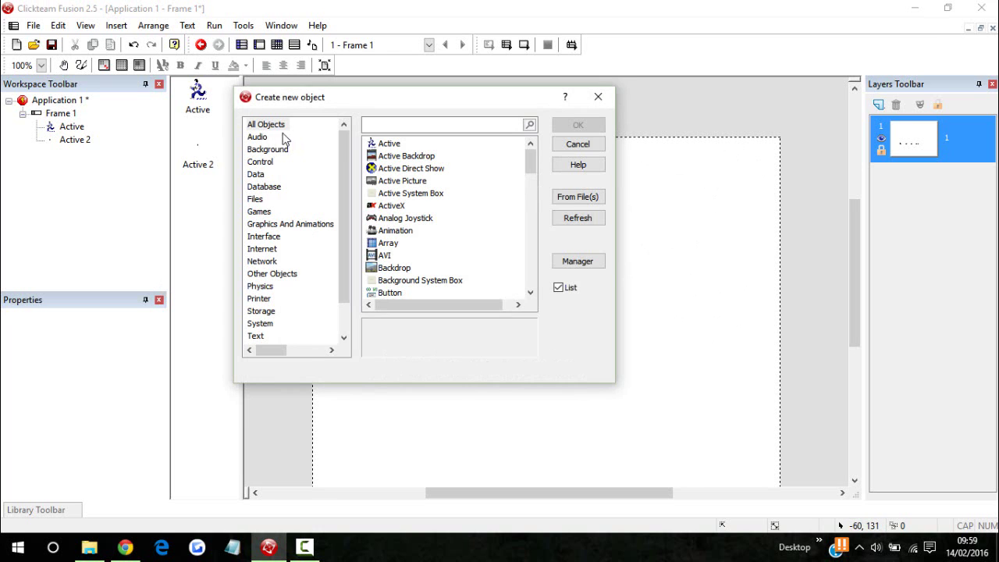
double_click(385, 145)
click(309, 279)
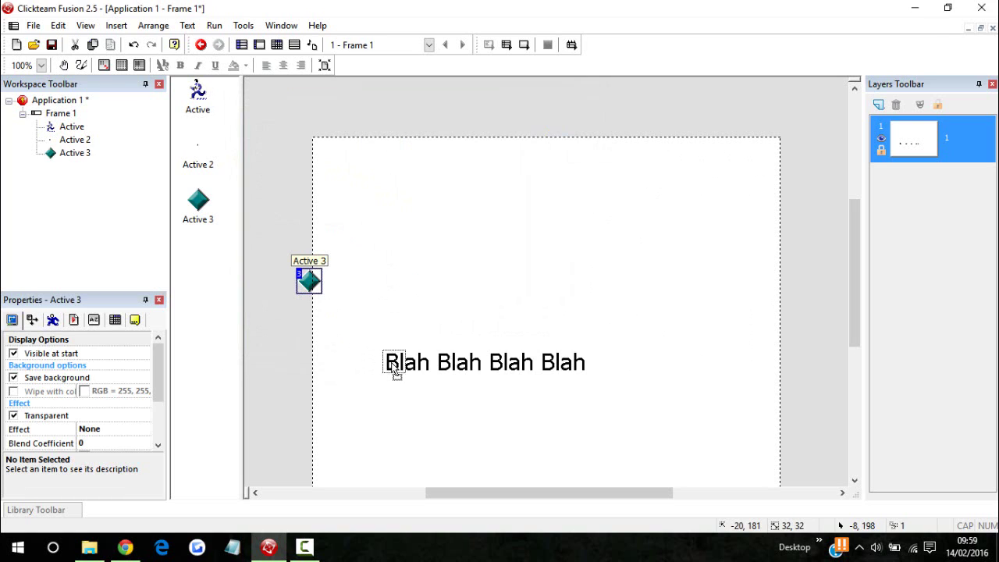
drag(382, 368, 591, 366)
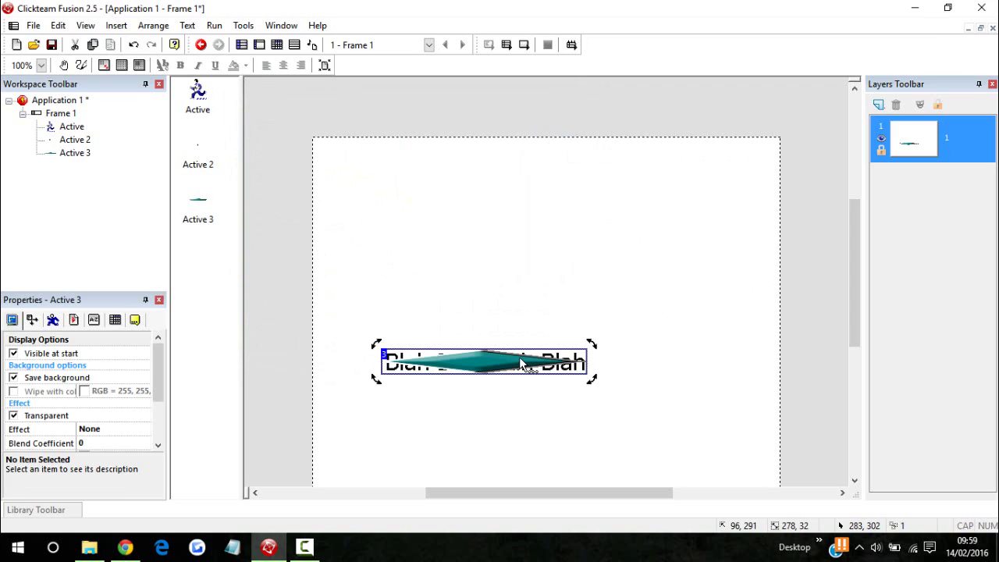
Replace the object's diamond image with a solid white fill as the cover.
double_click(538, 363)
click(15, 46)
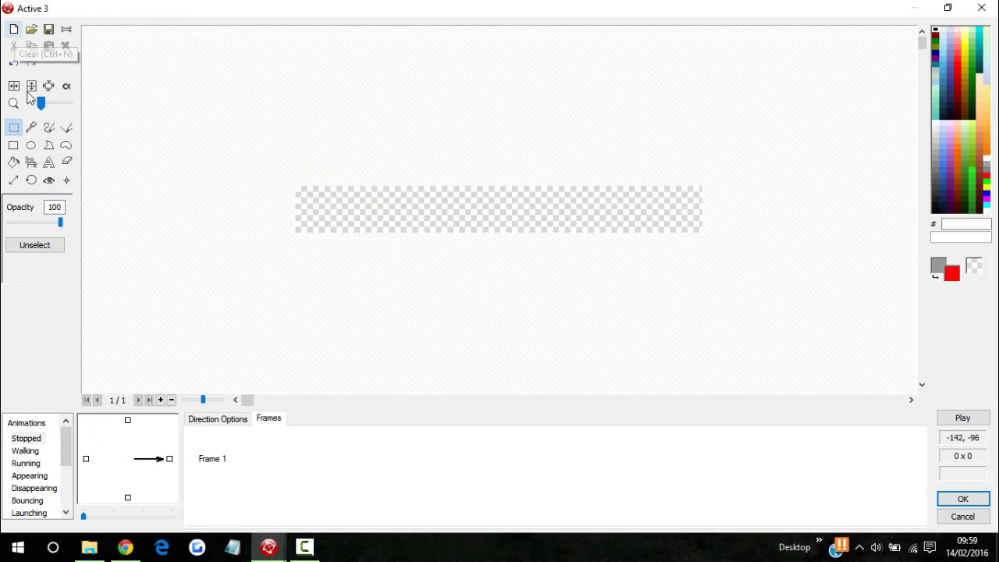
click(13, 163)
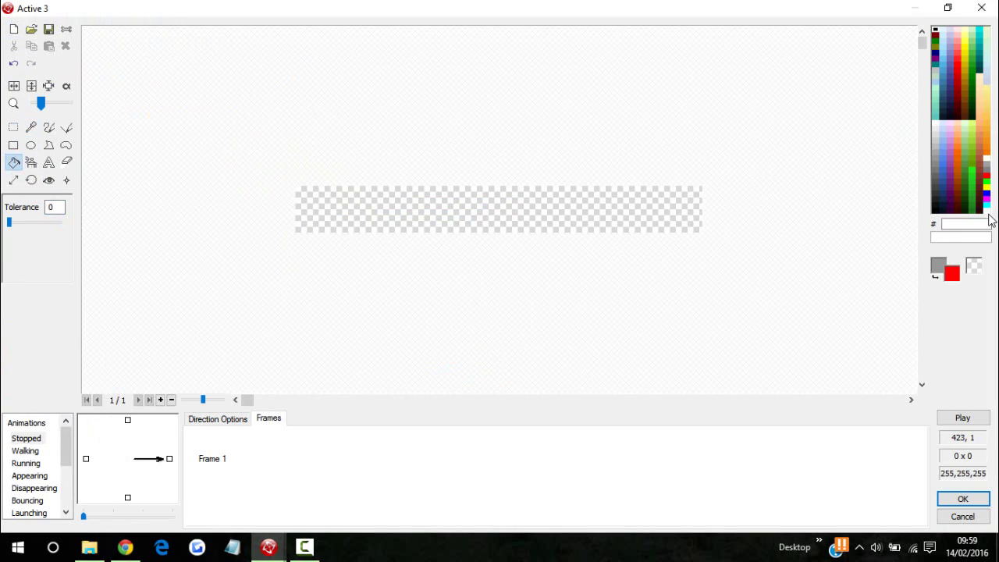
click(986, 211)
click(948, 500)
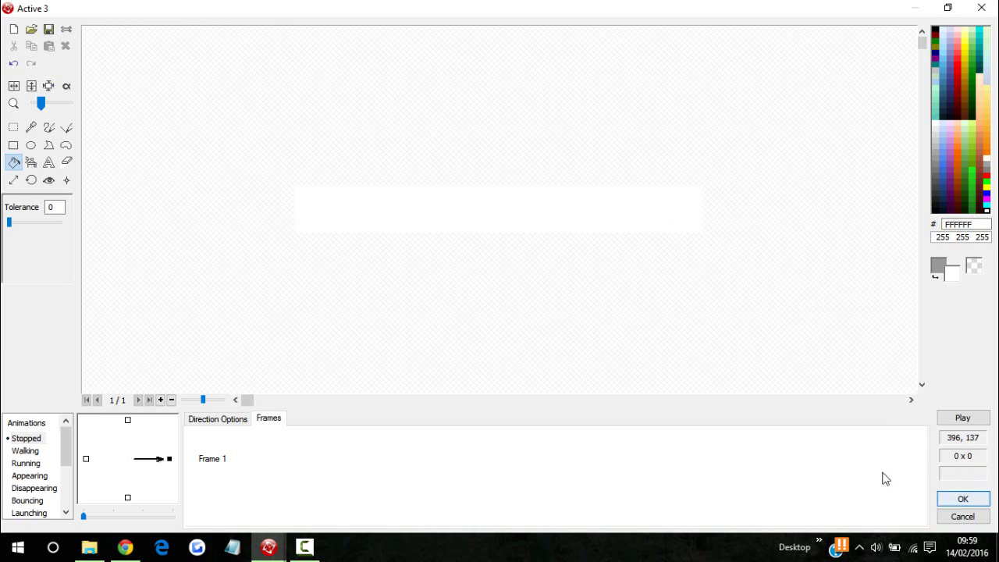
click(472, 362)
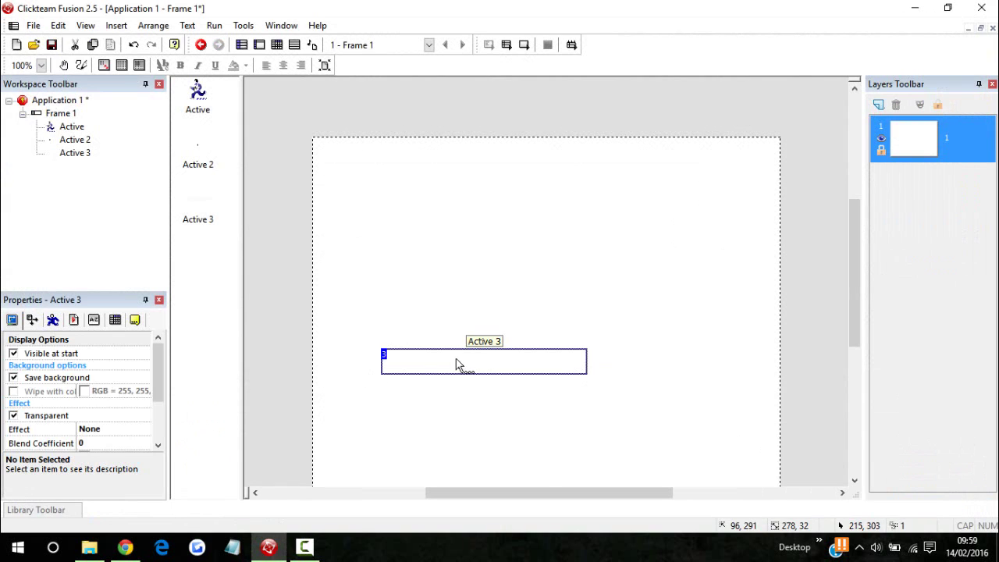
Show the Event Editor and test-run the frame to watch the sentence type out.
click(135, 322)
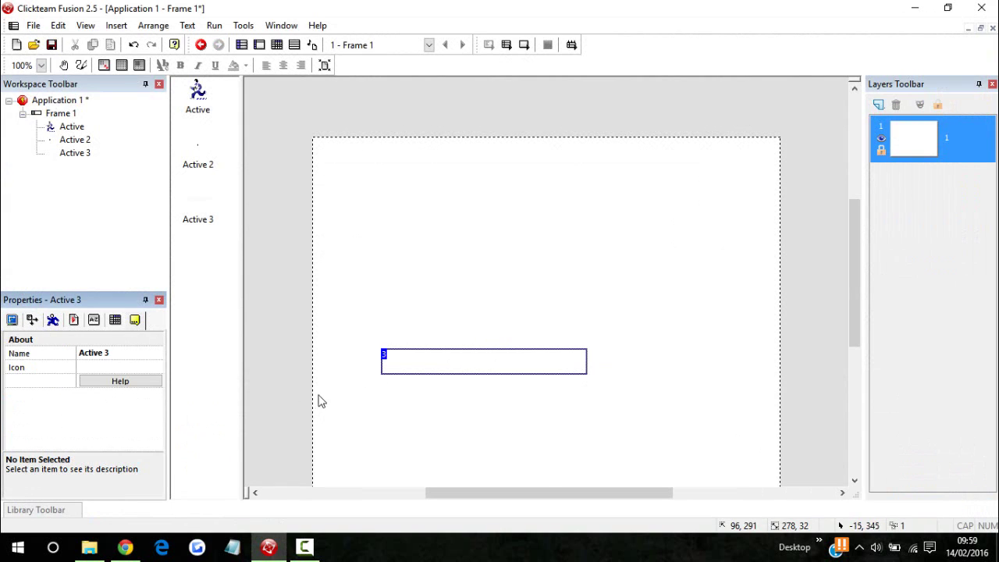
click(400, 405)
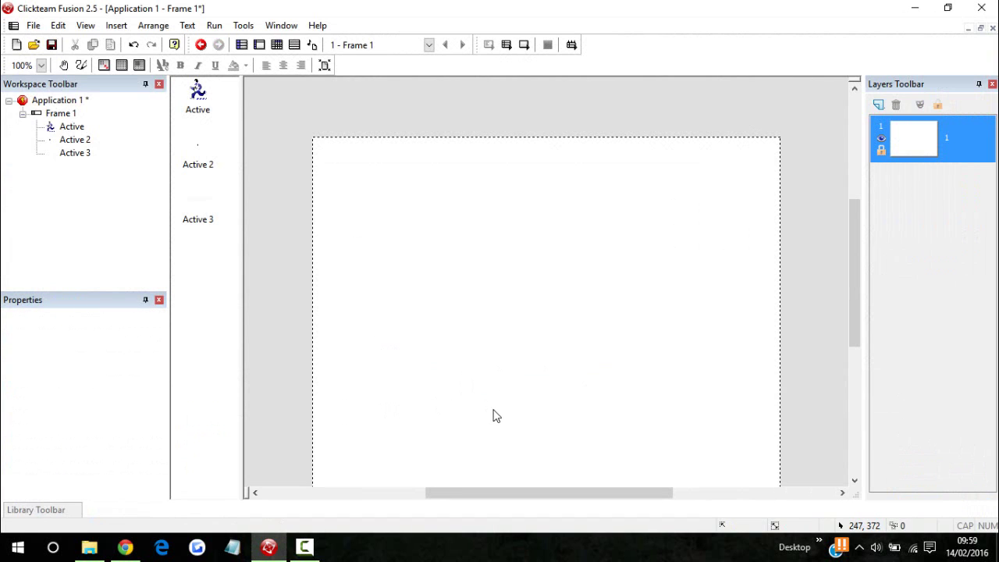
click(276, 44)
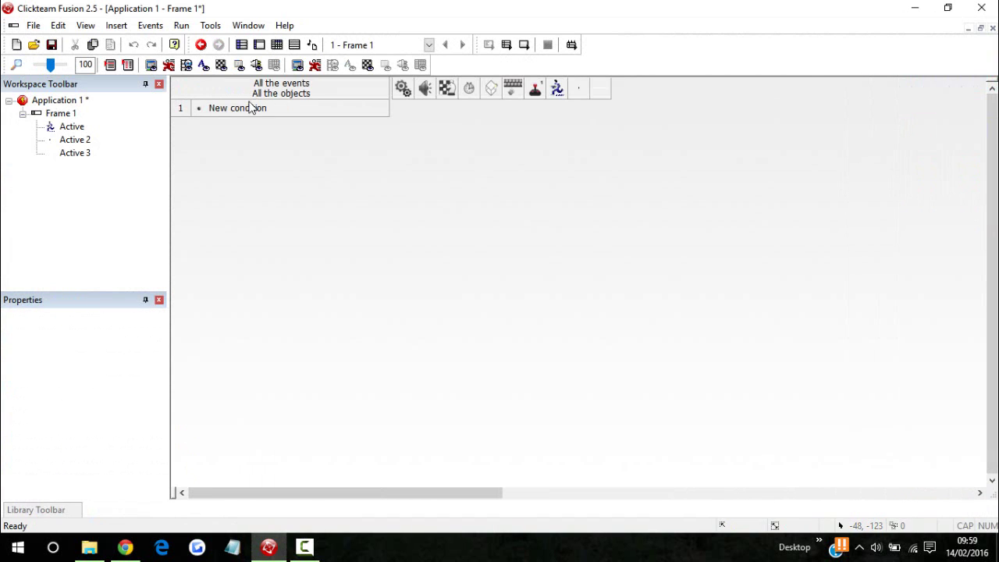
click(523, 44)
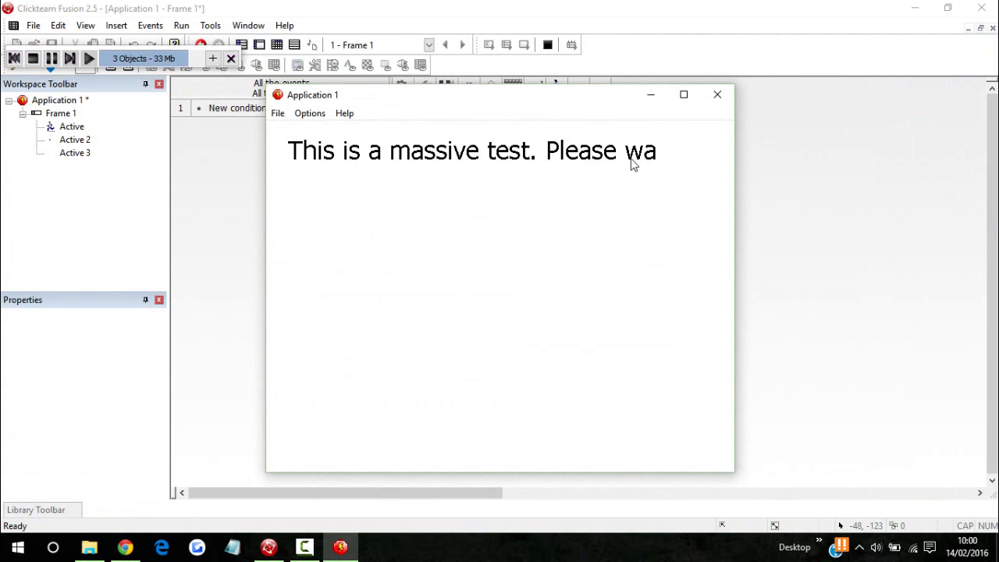
Close the test and add an 'Every 00"-10' timer event firing each tenth of a second.
click(720, 94)
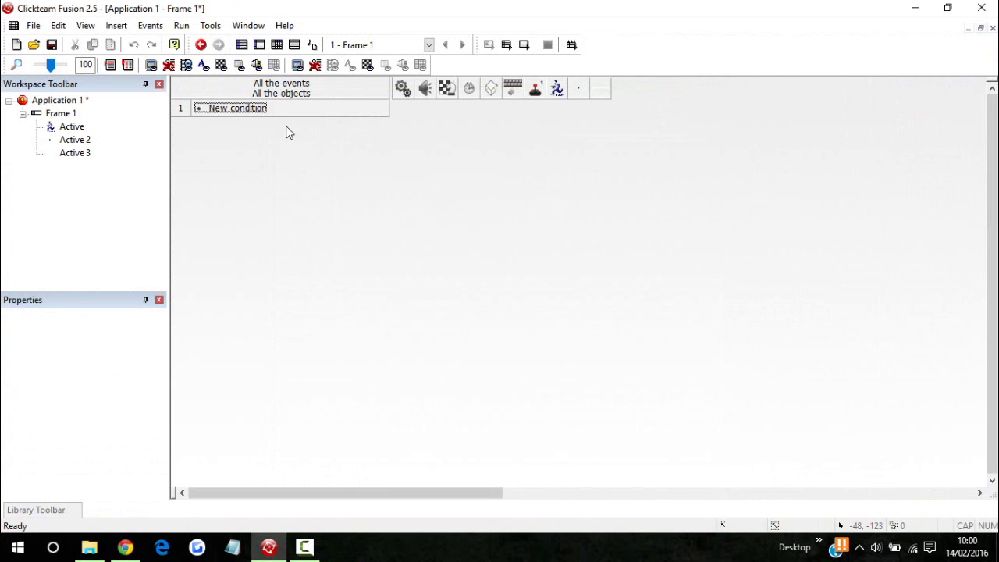
double_click(250, 109)
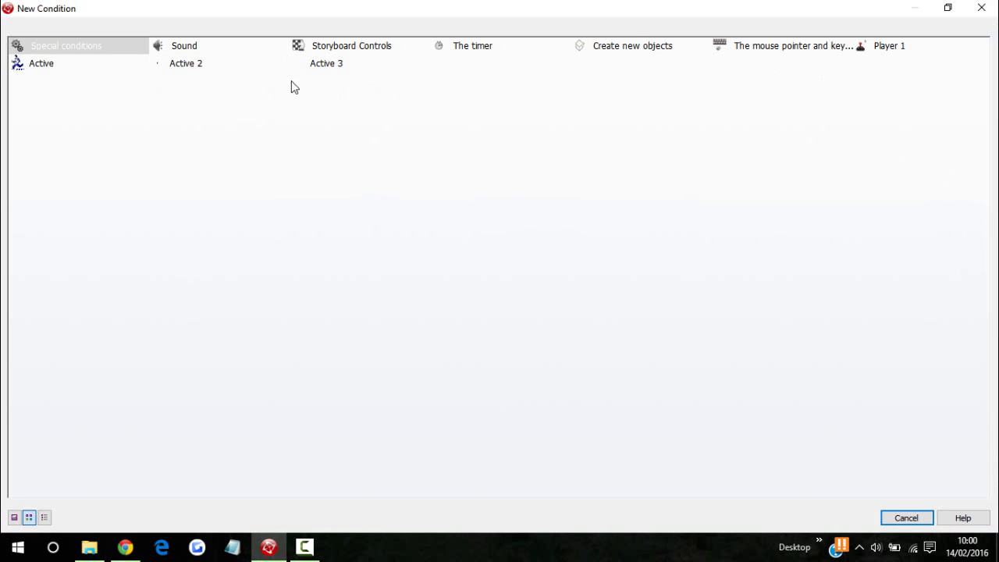
click(480, 45)
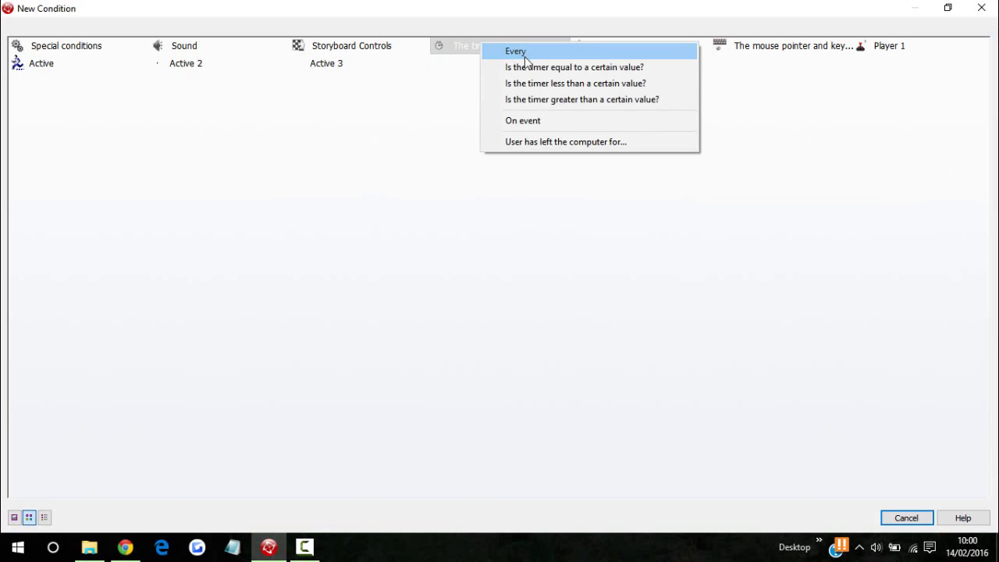
click(519, 52)
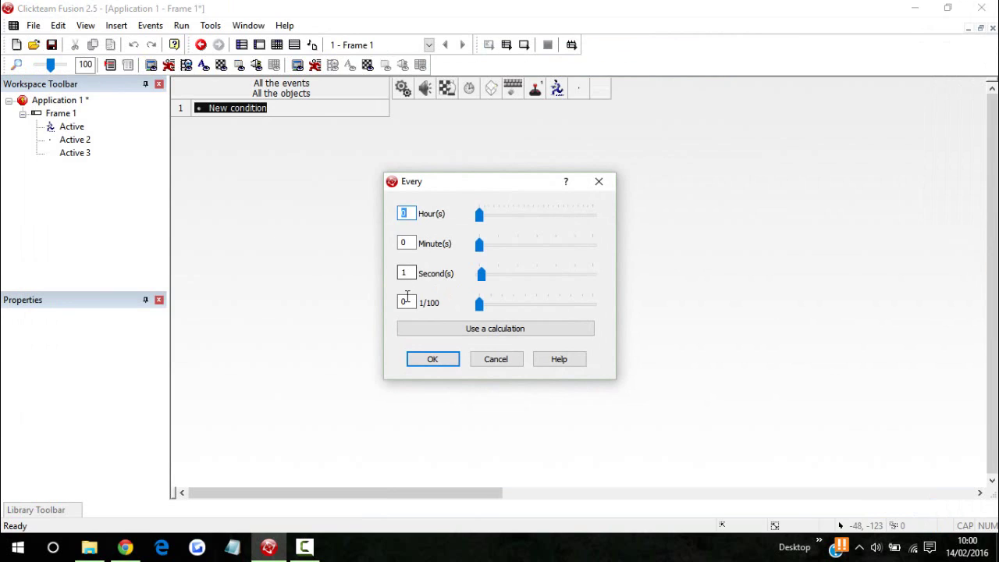
double_click(404, 273)
key(Tab)
key(Return)
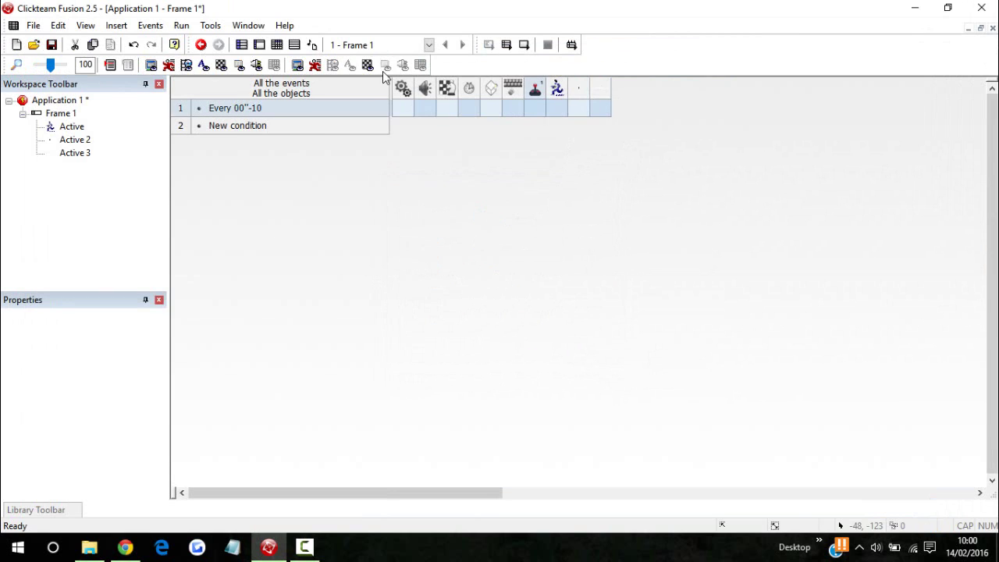
click(260, 45)
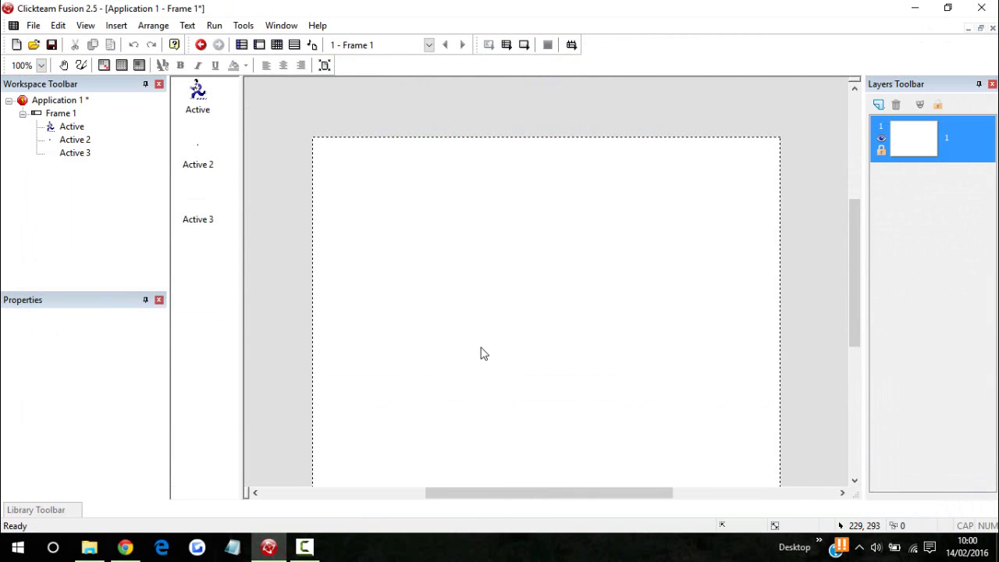
Move the Active 3 white cover right and up so it covers the Blah Blah text.
drag(356, 313, 811, 441)
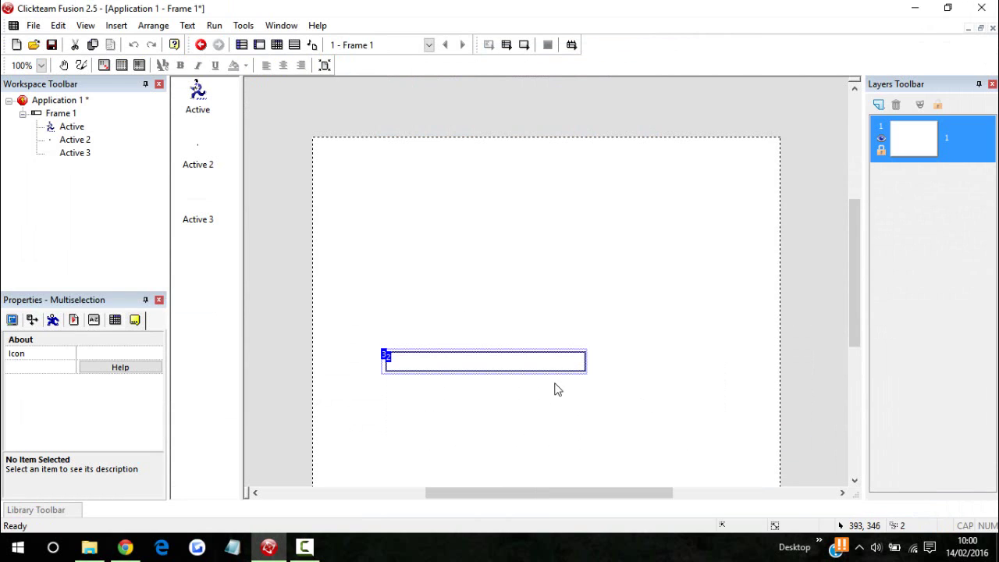
click(486, 383)
drag(522, 373, 591, 365)
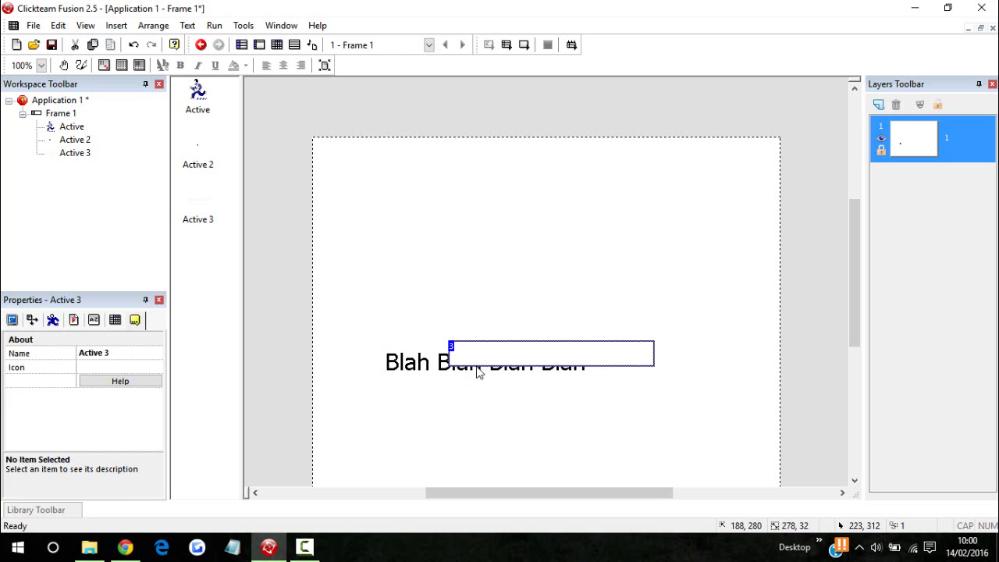
click(277, 45)
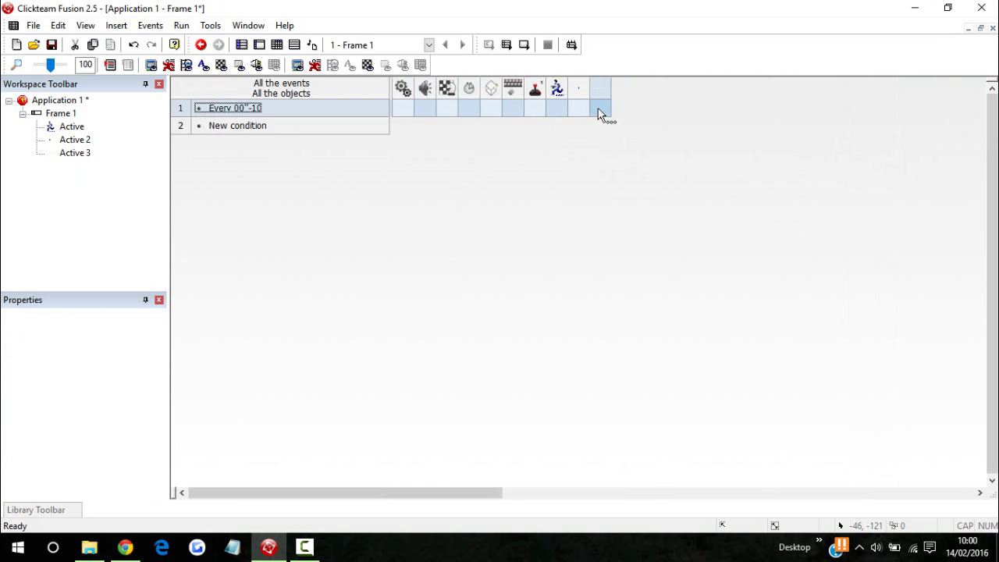
On each tick, set Active 3's X coordinate to X("Active 3")+3.
click(600, 109)
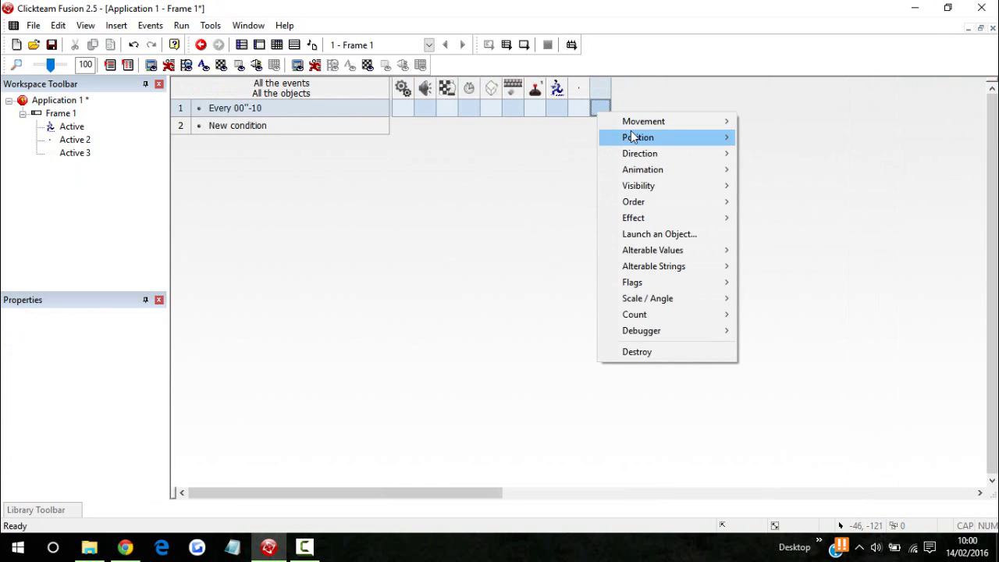
mouse_move(638, 137)
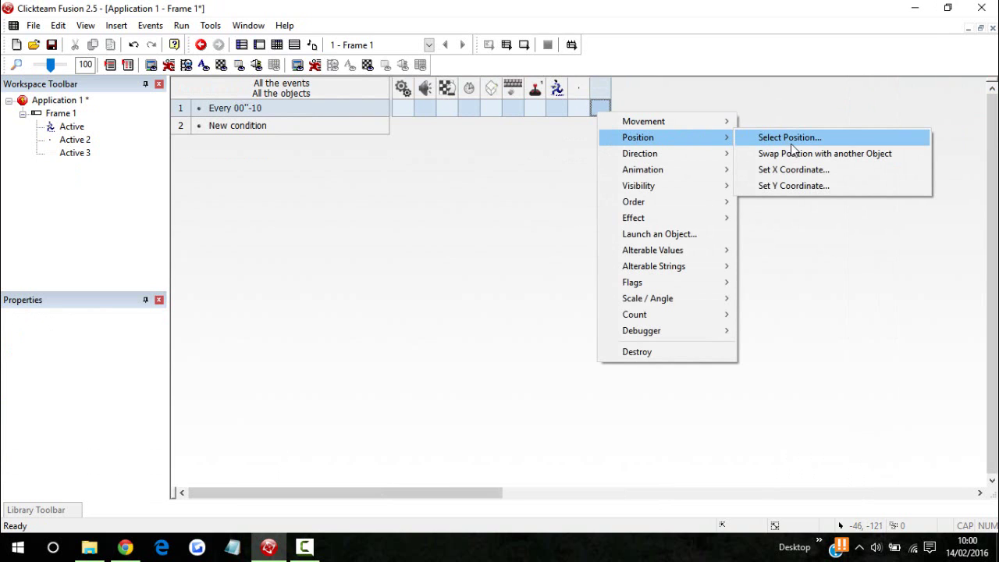
click(791, 171)
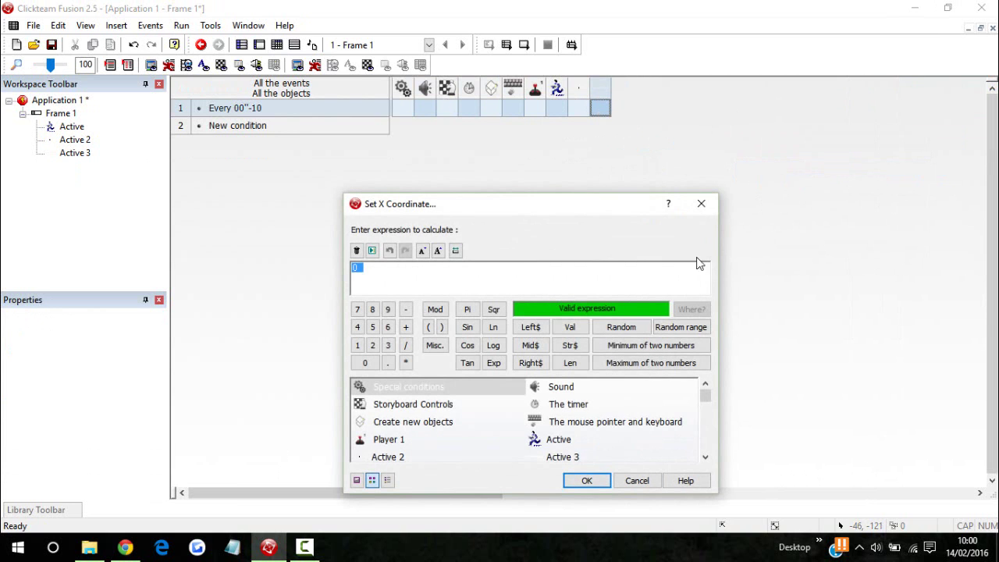
click(567, 456)
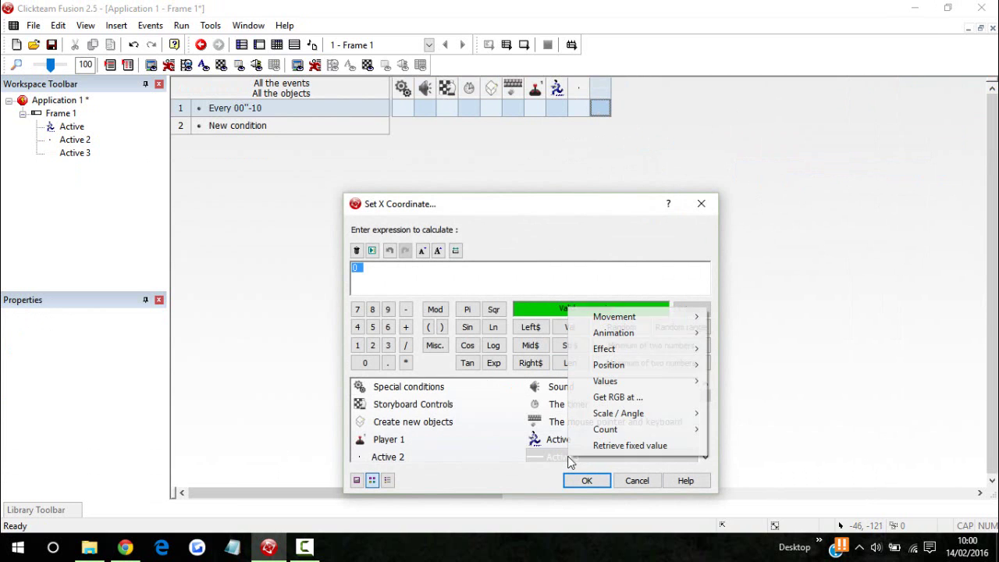
mouse_move(607, 364)
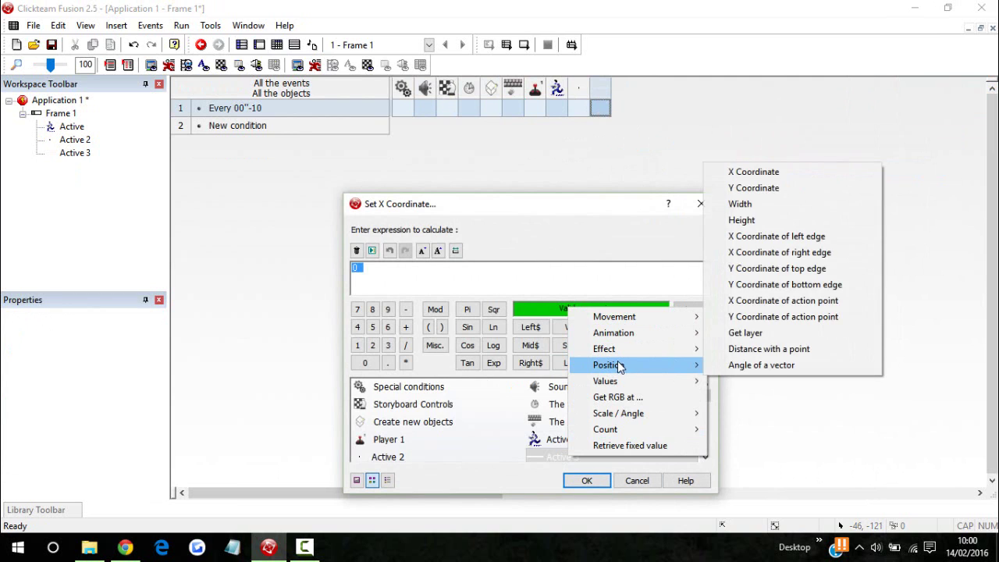
click(779, 173)
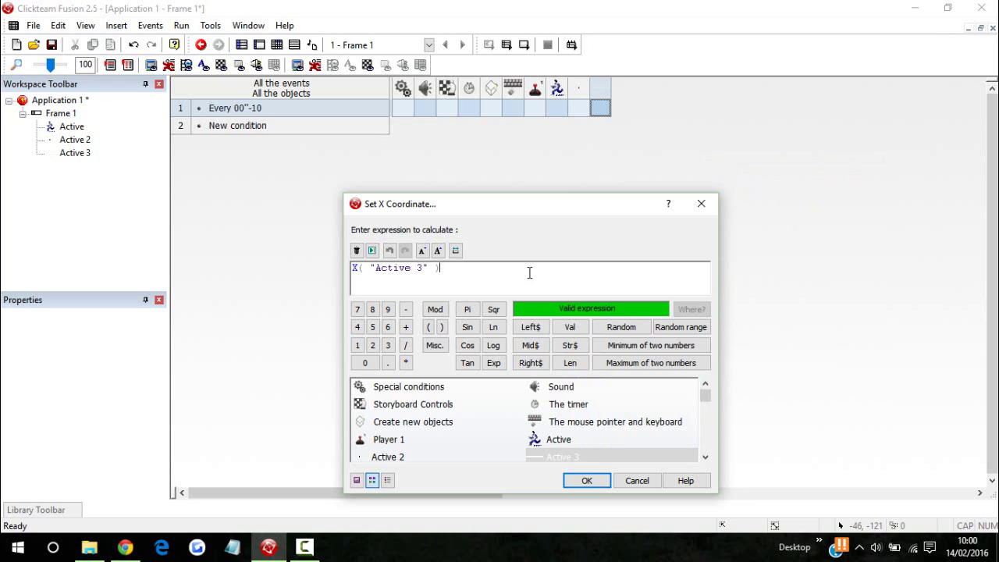
text(+)
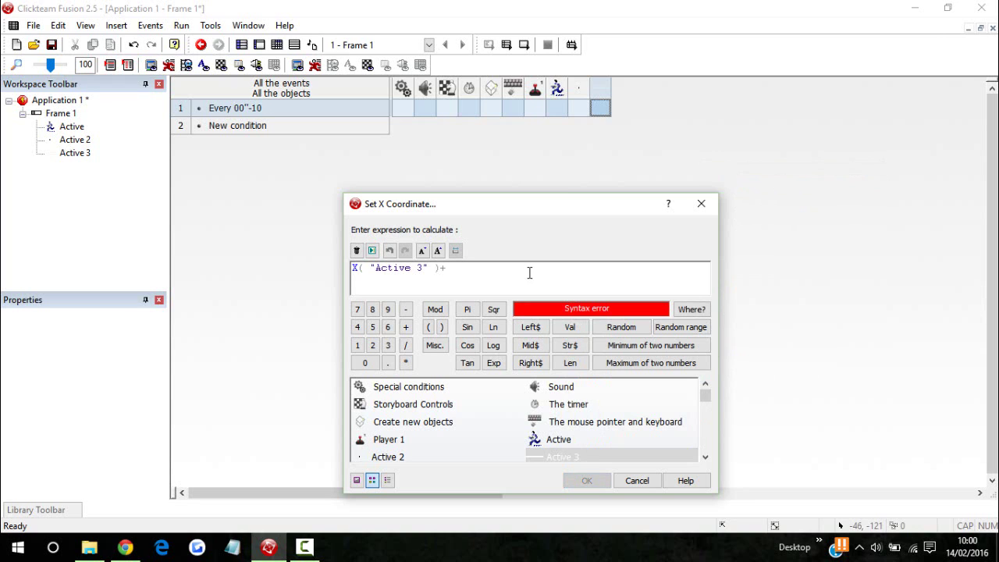
text(3)
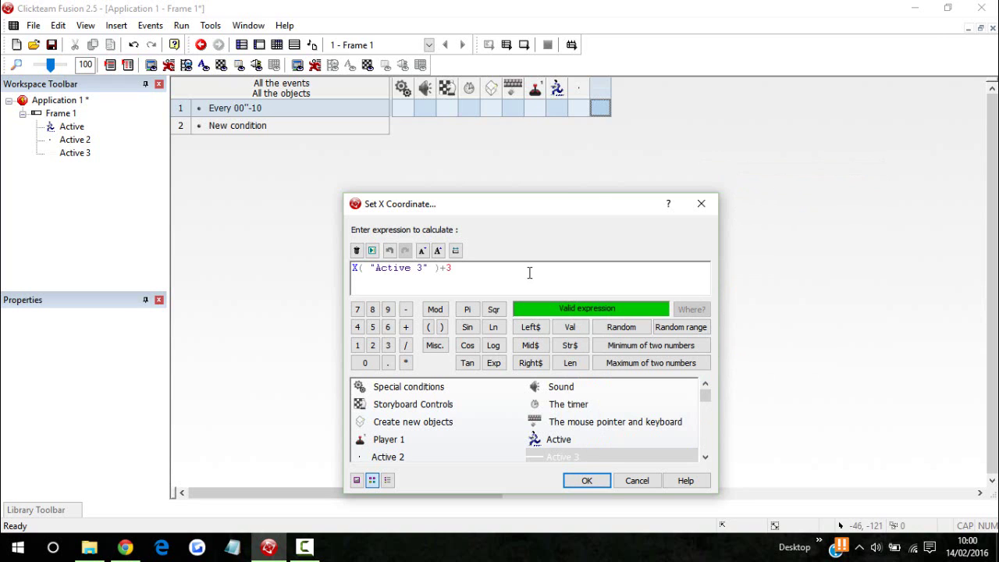
key(Return)
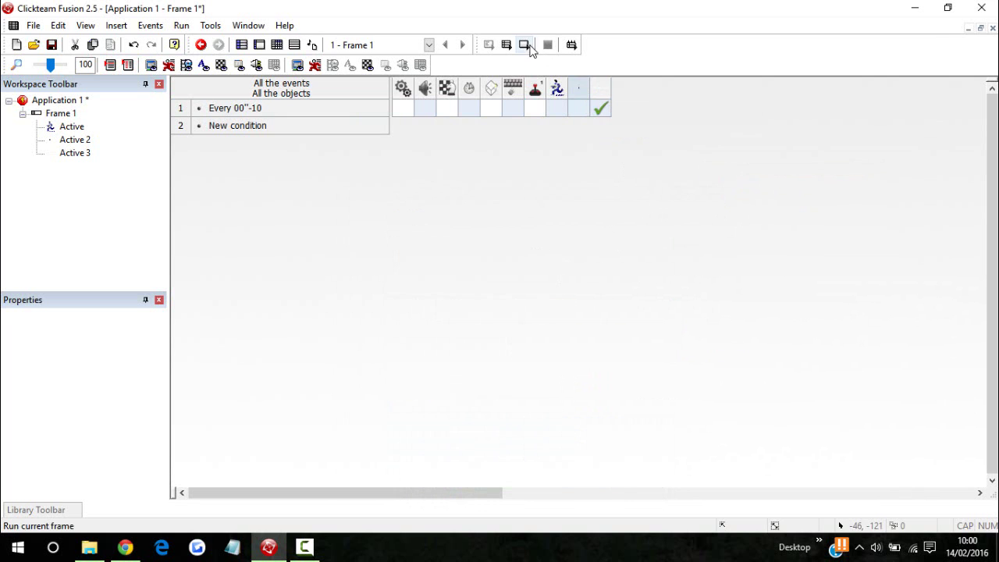
click(525, 44)
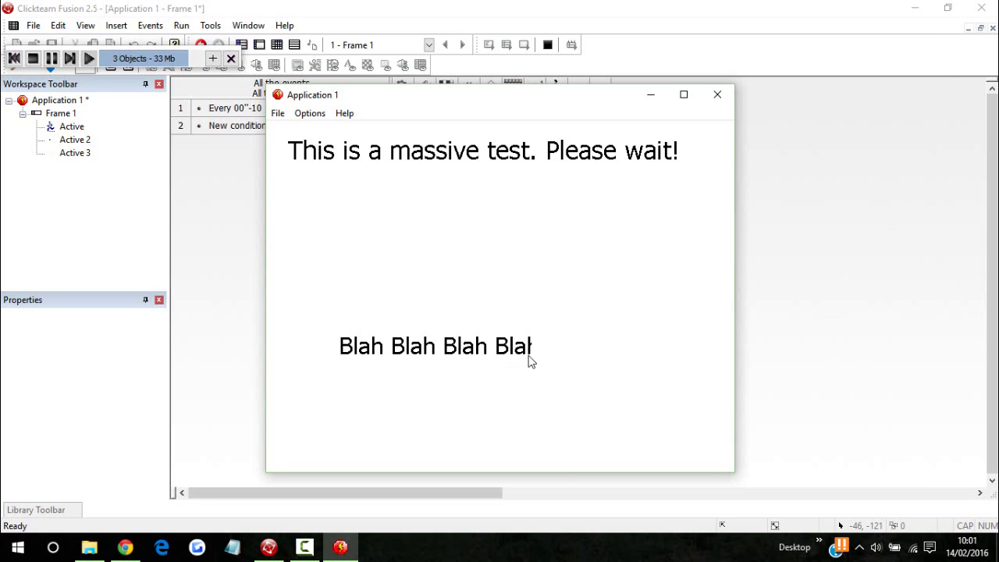
click(718, 96)
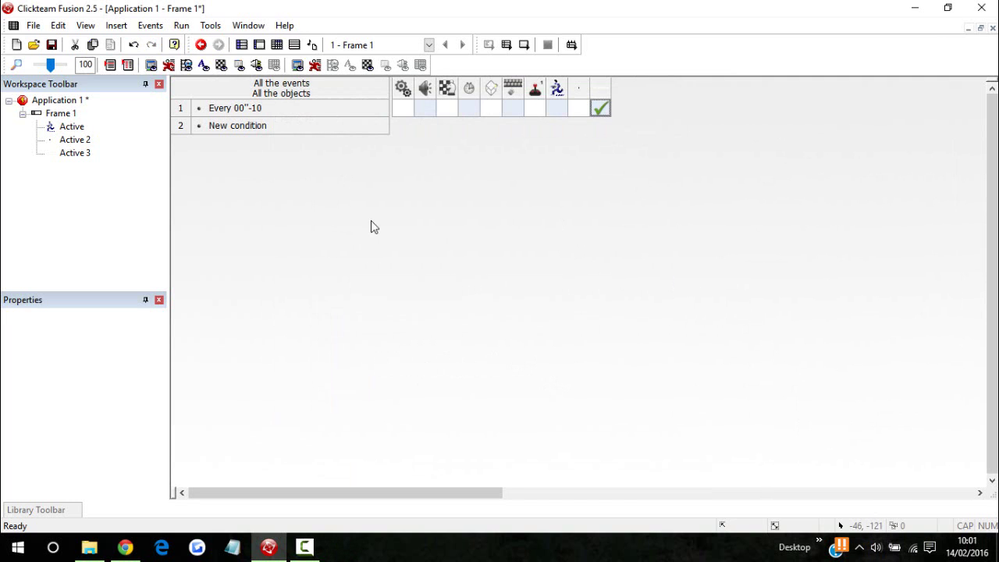
click(259, 45)
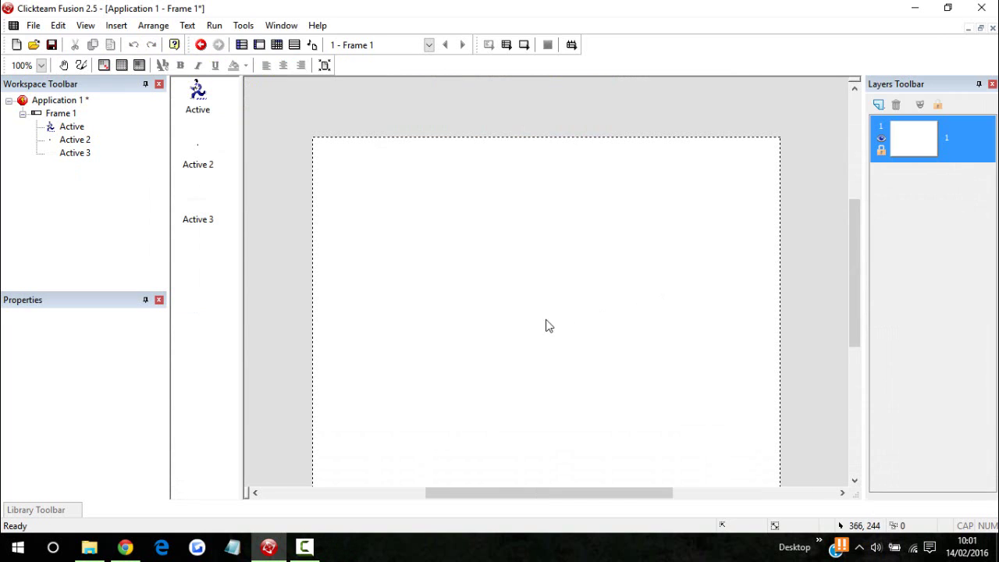
click(276, 45)
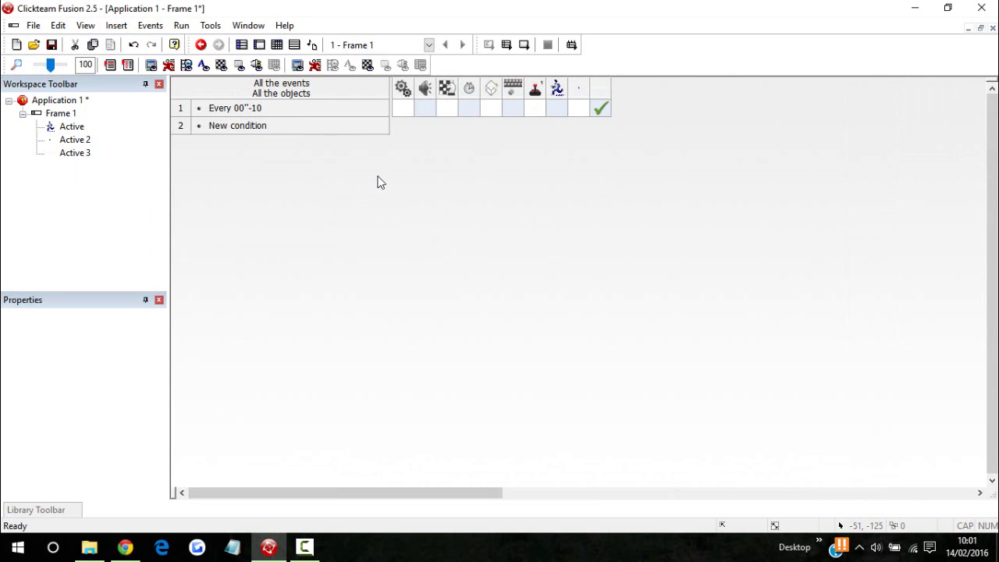
click(607, 112)
click(259, 44)
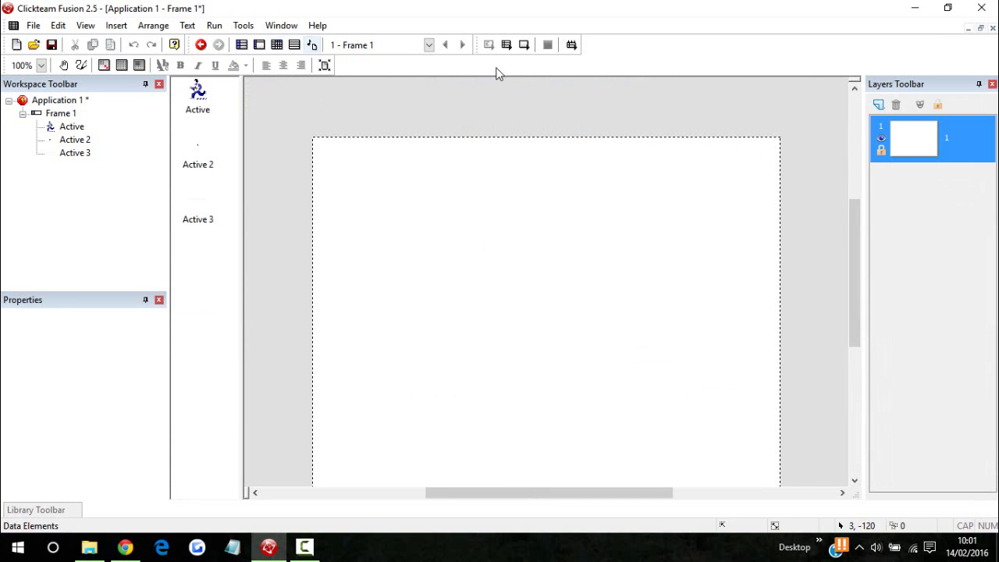
click(277, 44)
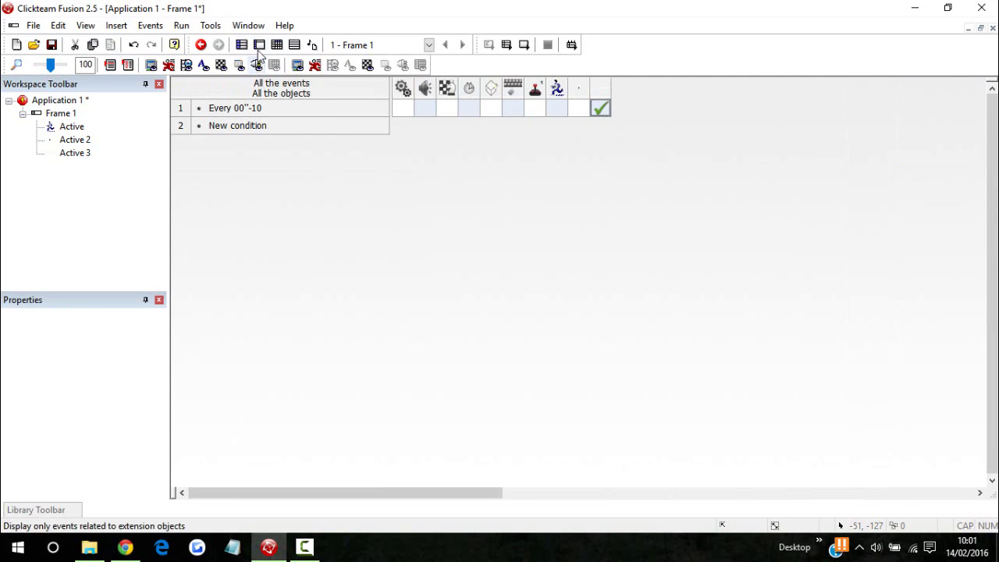
click(258, 46)
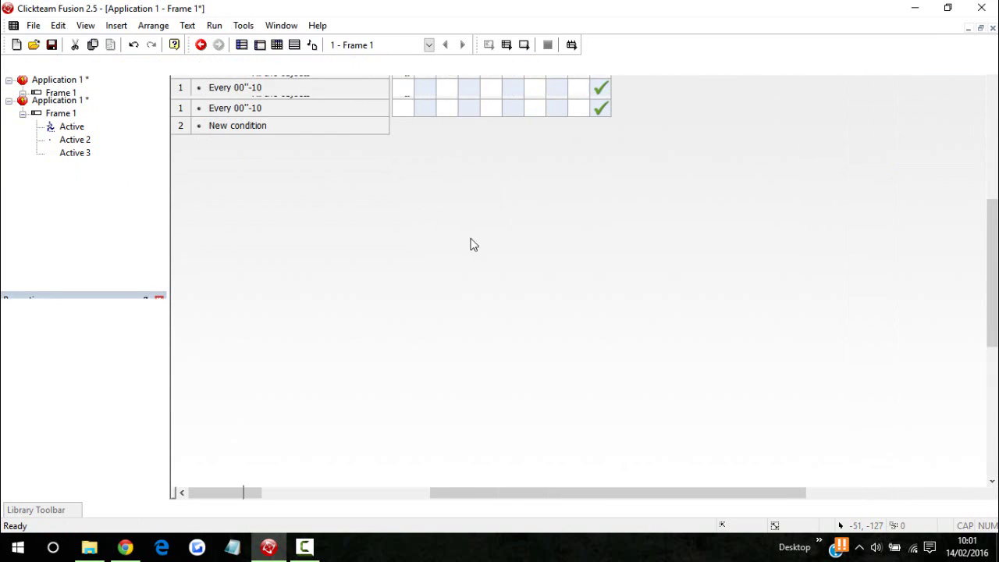
mouse_move(291, 109)
mouse_down()
mouse_move(732, 256)
mouse_move(801, 260)
mouse_up()
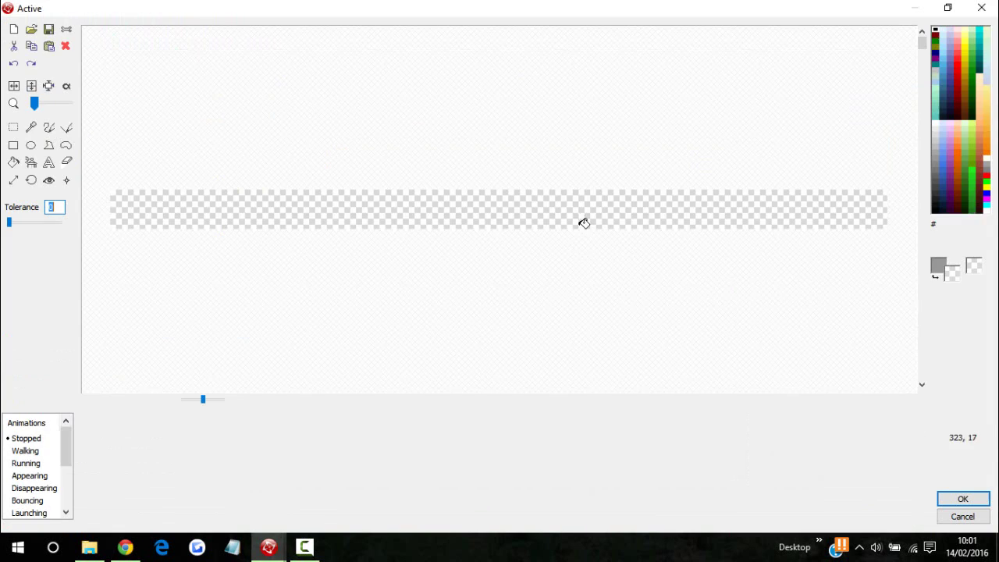
click(961, 417)
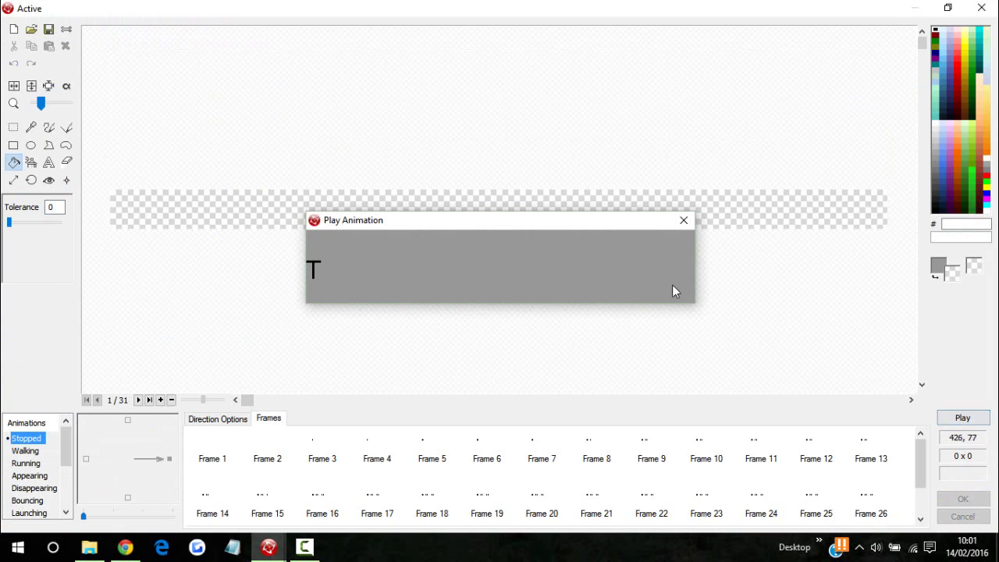
click(533, 286)
click(975, 510)
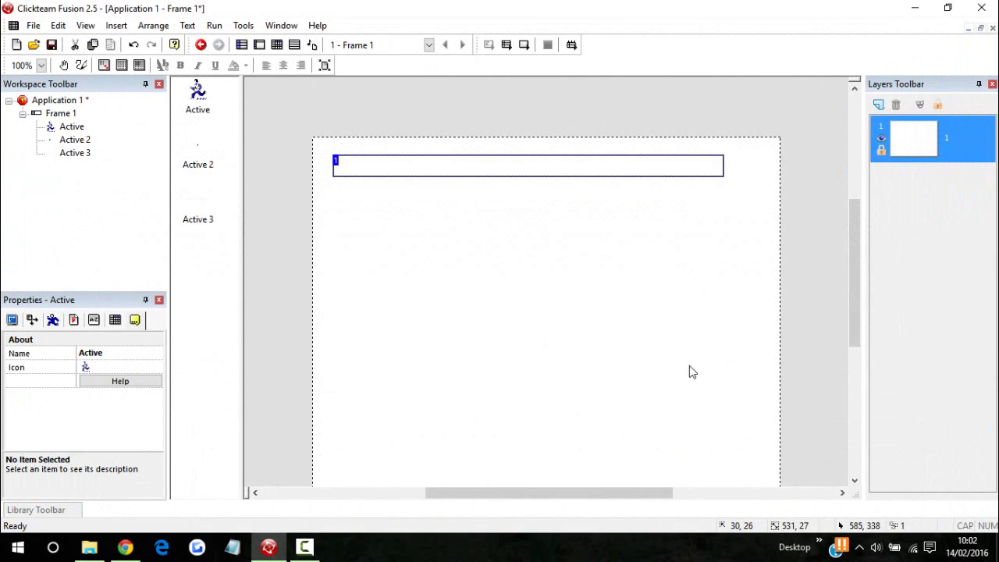
click(628, 292)
click(277, 45)
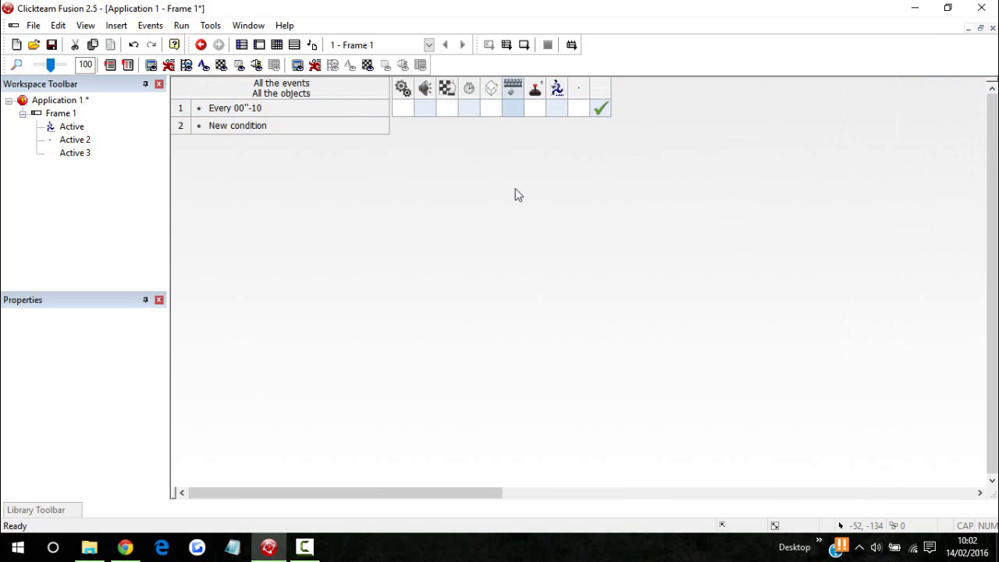
Test-run, change Active 3's X formula from +3 to +5, then test-run again.
key(F7)
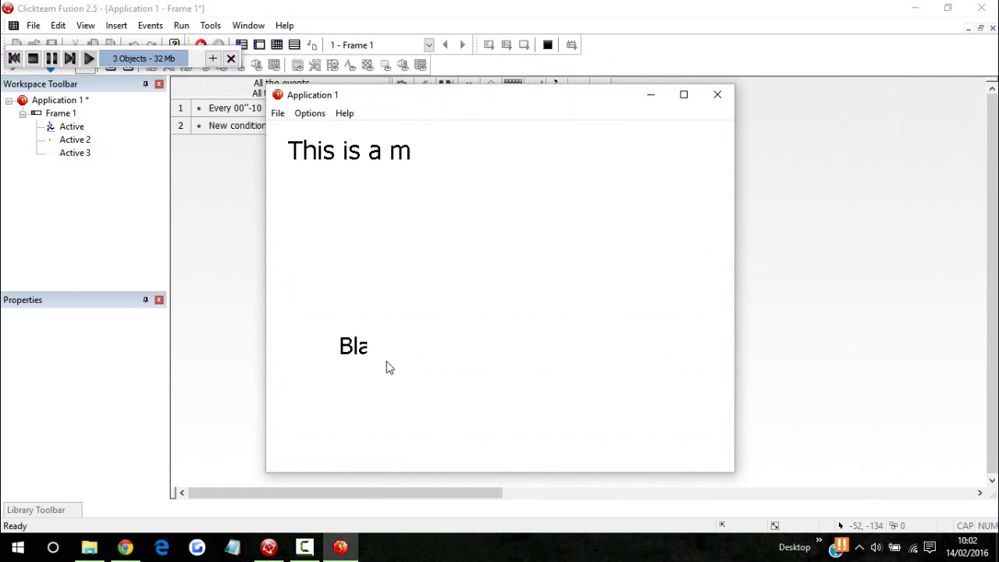
click(717, 94)
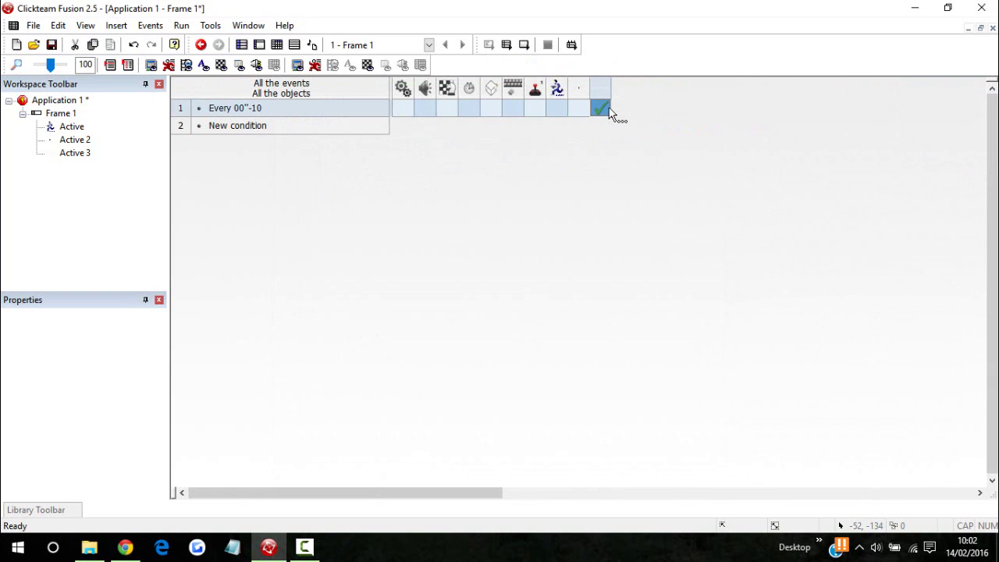
click(610, 113)
click(642, 367)
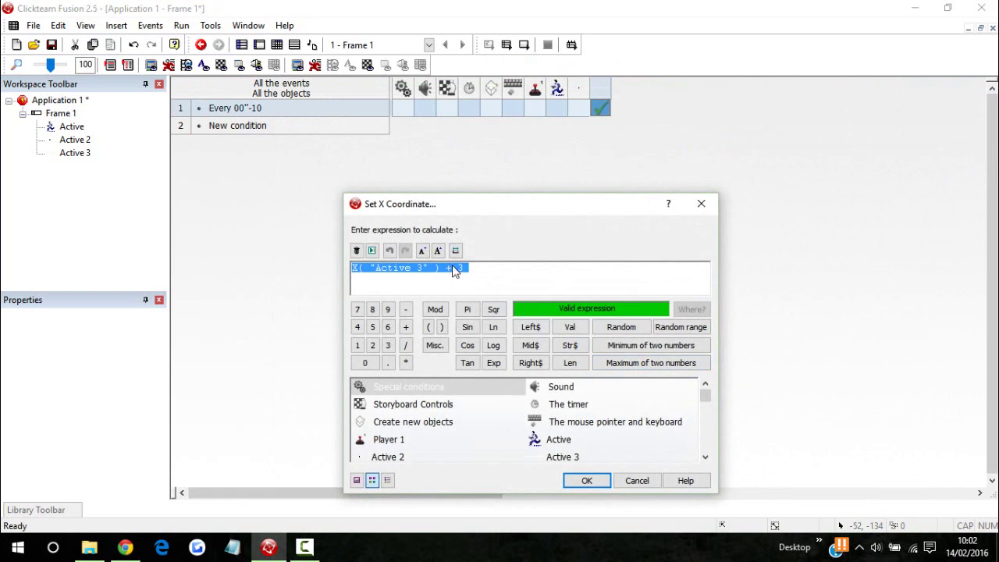
click(461, 268)
key(BackSpace)
text(5)
key(Return)
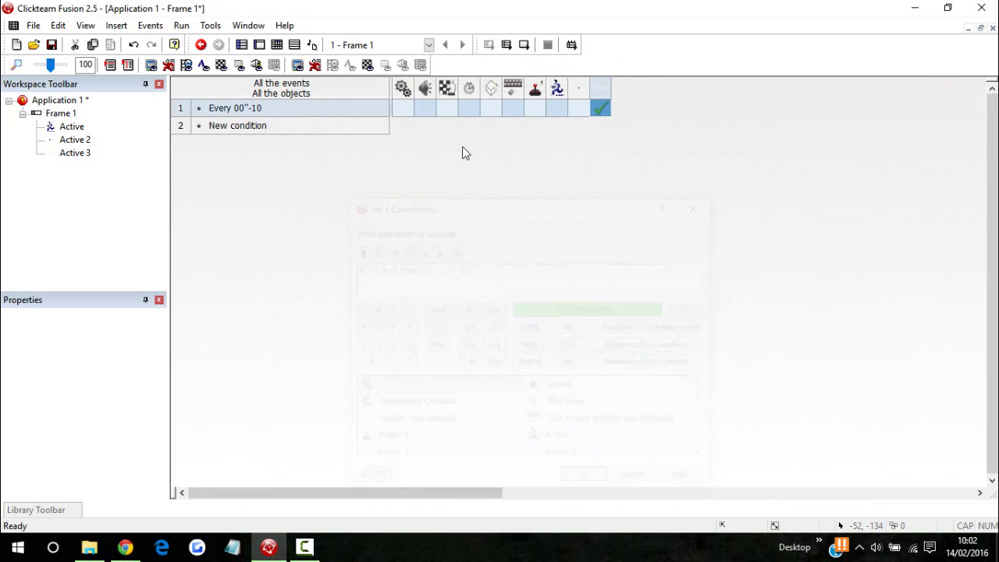
click(523, 46)
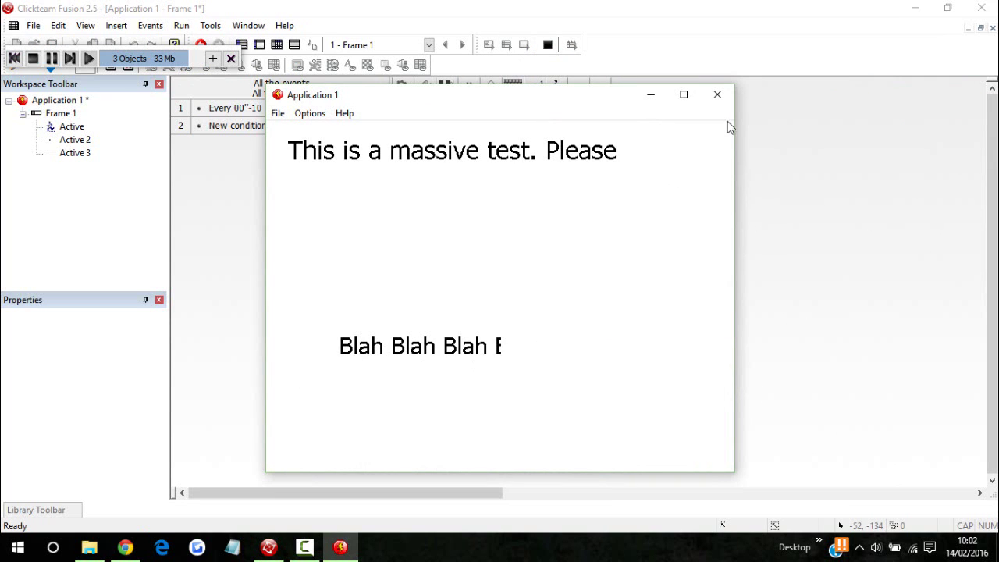
click(719, 97)
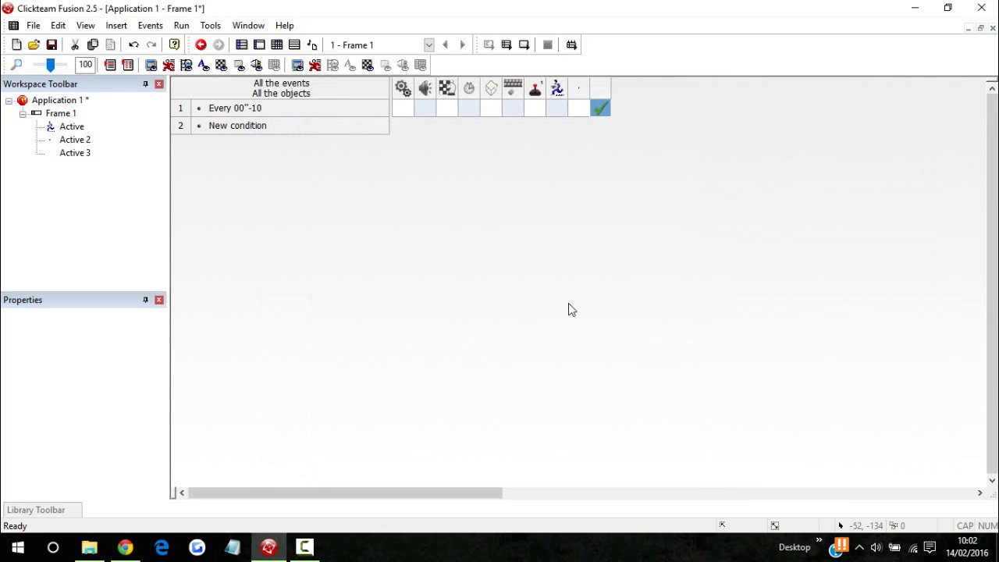
Switch to the Frame Editor showing Frame 1 with Active, Active 2 and Active 3.
click(258, 46)
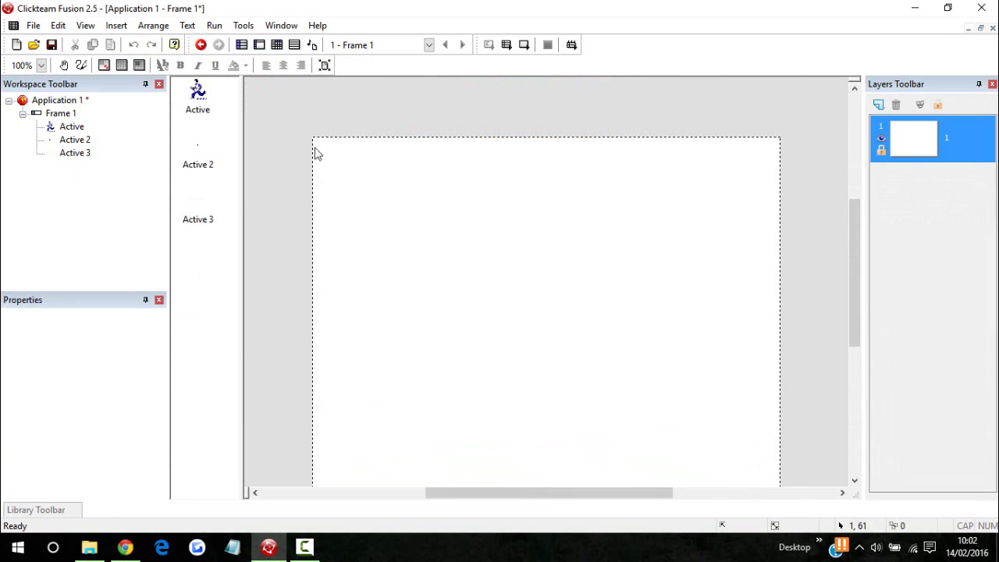